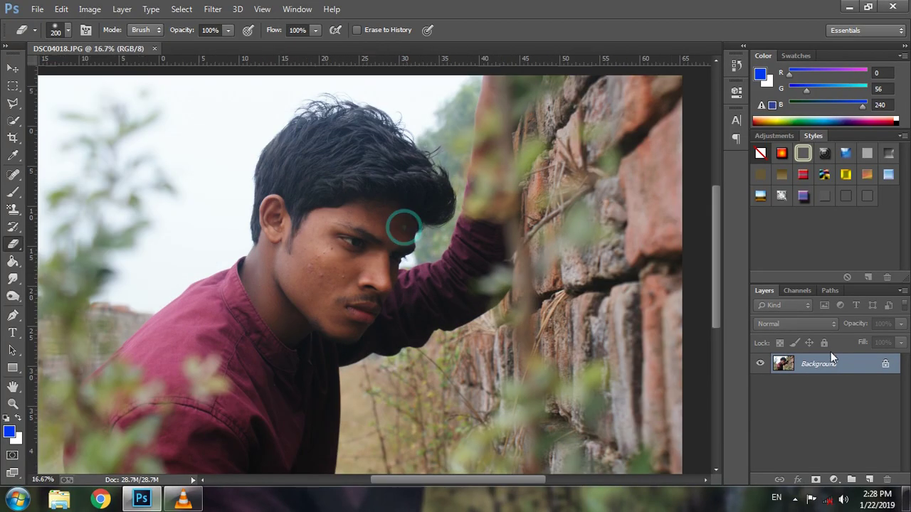
Turn the locked Background into an editable Layer 0 and zoom in on the man's face.
{"action": "double_click", "coordinate": [820, 365]}
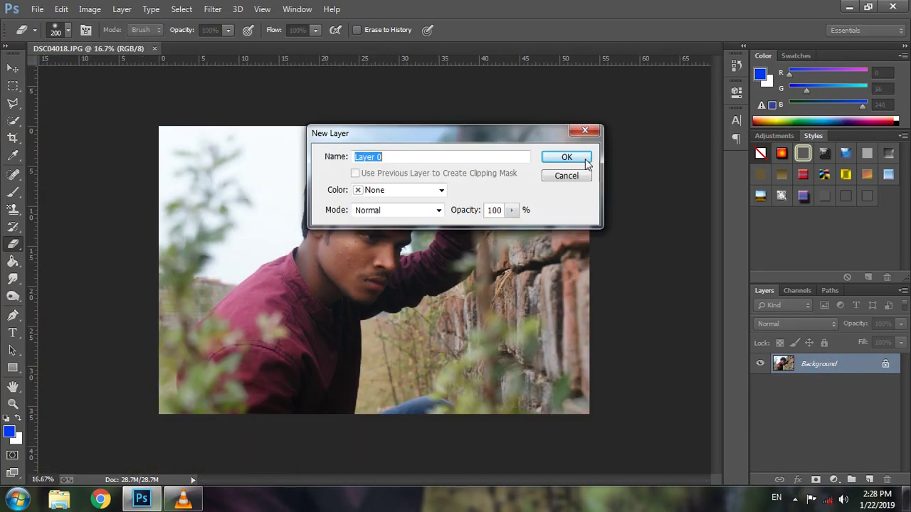
{"action": "left_click", "coordinate": [571, 155]}
{"action": "key", "text": "ctrl+plus"}
{"action": "key", "text": "ctrl+plus"}
{"action": "left_click", "coordinate": [353, 301]}
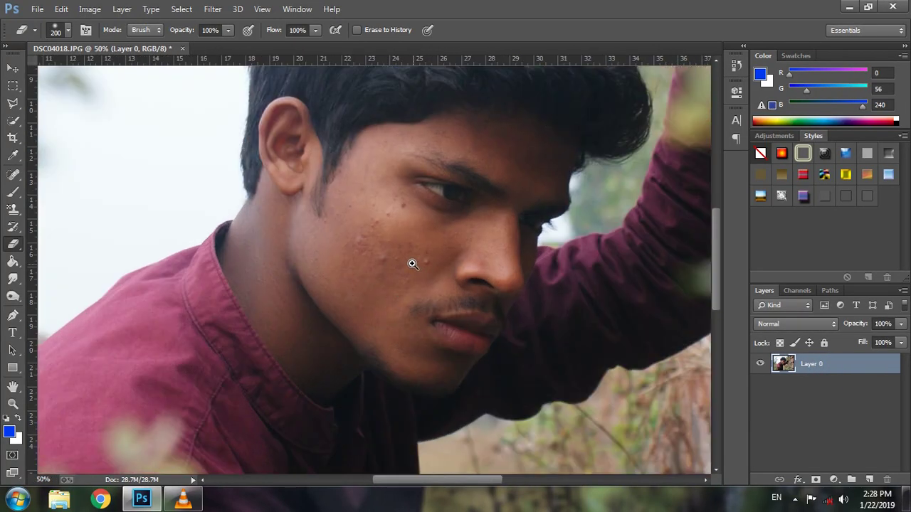
{"action": "left_click", "coordinate": [410, 261]}
Spot-heal the acne blemishes across the man's cheek with the Spot Healing Brush.
{"action": "key", "text": "j"}
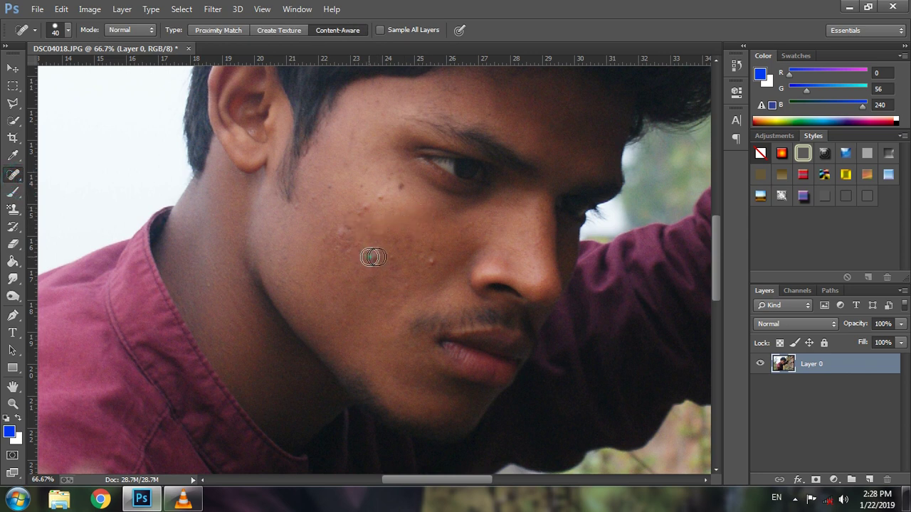
{"action": "left_click", "coordinate": [389, 250]}
{"action": "left_click", "coordinate": [435, 257]}
{"action": "left_click", "coordinate": [404, 235]}
{"action": "left_click", "coordinate": [370, 204]}
{"action": "left_click", "coordinate": [377, 198]}
{"action": "left_click", "coordinate": [353, 217]}
{"action": "left_click", "coordinate": [340, 236]}
{"action": "left_click", "coordinate": [375, 249]}
{"action": "left_click", "coordinate": [371, 278]}
Heal the remaining spots near the eye, cheekbone and temple, then zoom back out.
{"action": "left_click", "coordinate": [333, 190]}
{"action": "left_click", "coordinate": [308, 202]}
{"action": "left_click", "coordinate": [362, 186]}
{"action": "left_click", "coordinate": [355, 134]}
{"action": "scroll", "coordinate": [431, 200], "scroll_direction": "down", "scroll_amount": 3}
{"action": "left_click", "coordinate": [407, 198]}
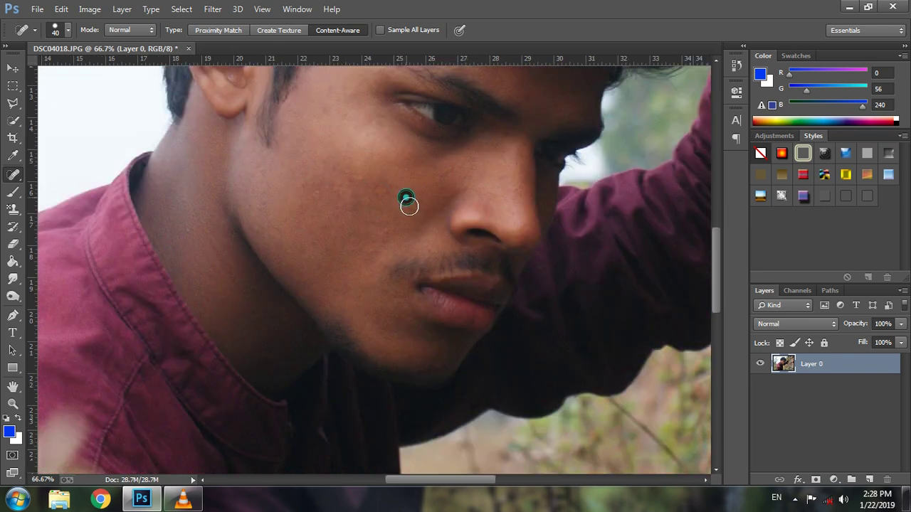
{"action": "left_click", "coordinate": [386, 236]}
{"action": "left_click", "coordinate": [359, 179]}
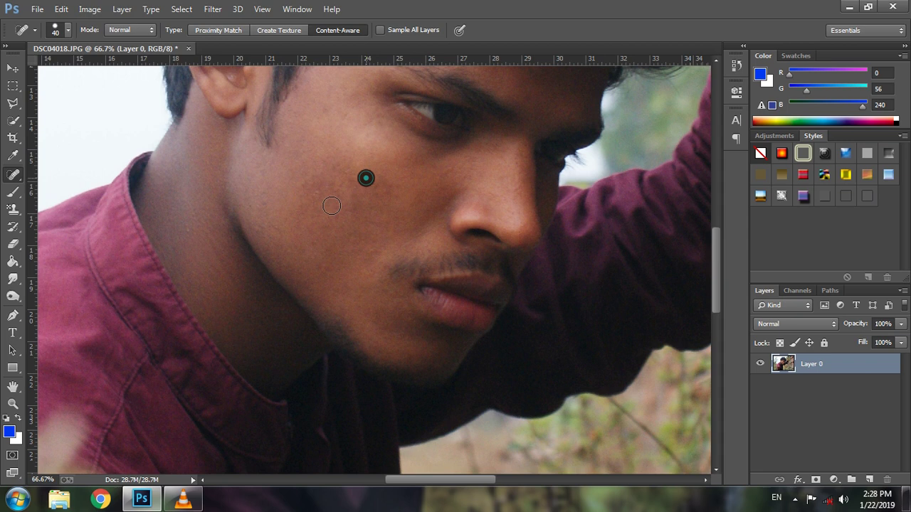
{"action": "scroll", "coordinate": [357, 170], "scroll_direction": "down", "scroll_amount": 2}
{"action": "scroll", "coordinate": [357, 170], "scroll_direction": "down", "scroll_amount": 1}
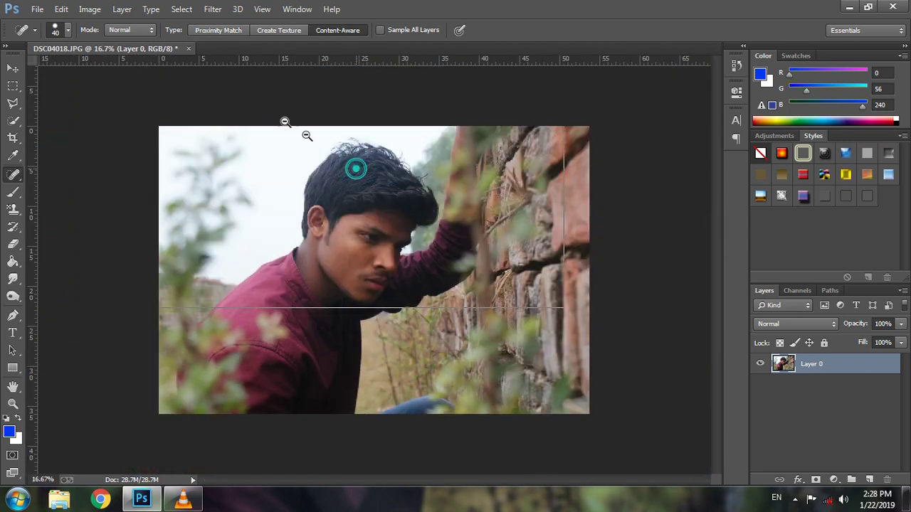
{"action": "scroll", "coordinate": [305, 135], "scroll_direction": "down", "scroll_amount": 1}
In the Camera Raw Filter, set Highlights -100, Shadows +62 and Clarity +15.
{"action": "left_click", "coordinate": [212, 9]}
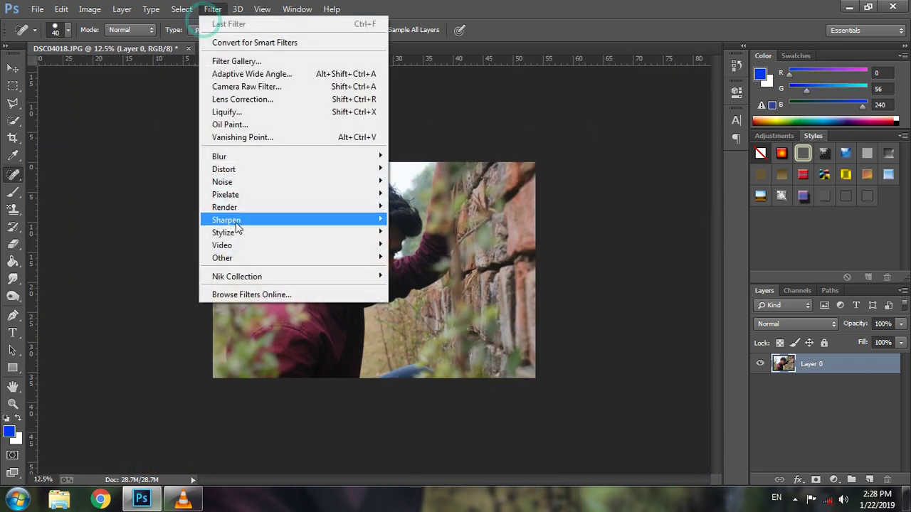
{"action": "left_click", "coordinate": [273, 94]}
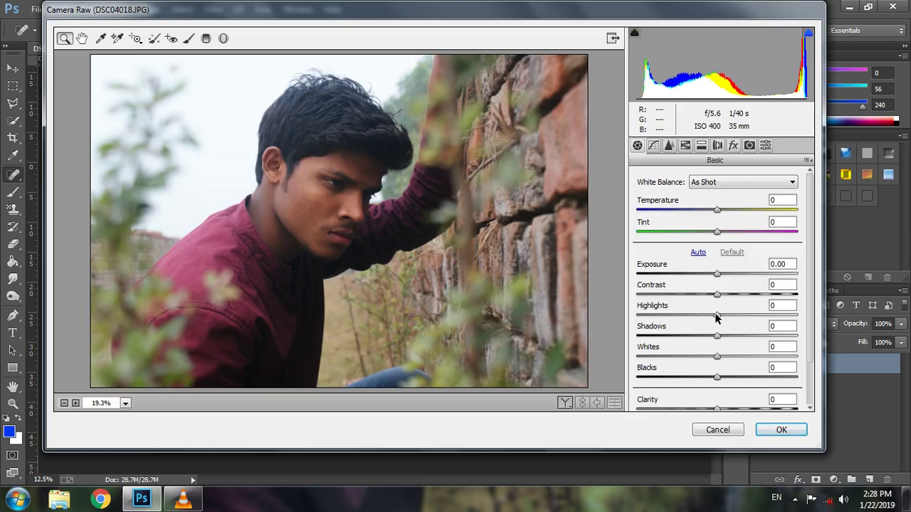
{"action": "left_click_drag", "start_coordinate": [716, 315], "coordinate": [582, 326]}
{"action": "left_click_drag", "start_coordinate": [720, 335], "coordinate": [770, 339]}
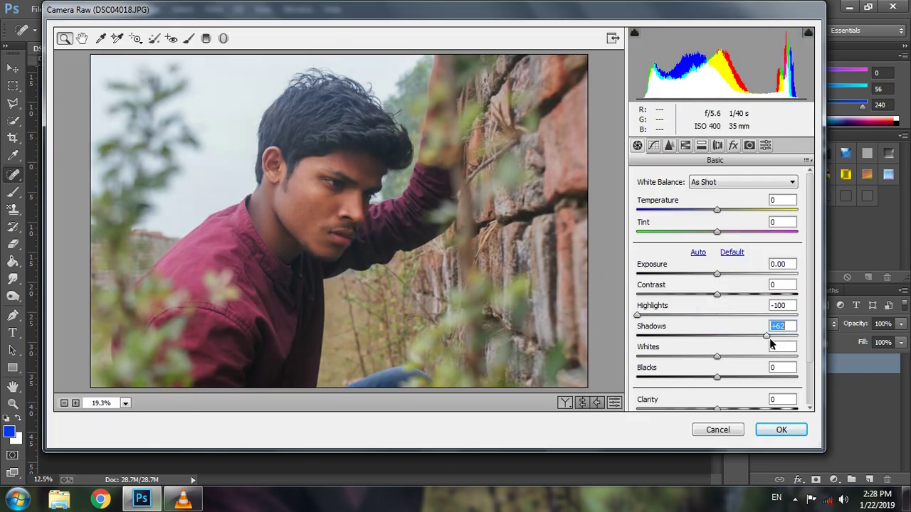
{"action": "scroll", "coordinate": [715, 396], "scroll_direction": "down", "scroll_amount": 3}
{"action": "left_click_drag", "start_coordinate": [717, 378], "coordinate": [729, 356]}
{"action": "mouse_move", "coordinate": [717, 240]}
{"action": "left_mouse_down"}
{"action": "mouse_move", "coordinate": [745, 262]}
{"action": "mouse_move", "coordinate": [738, 241]}
{"action": "left_mouse_up"}
Set HSL saturation to Yellows +97, Greens +100, Purples +21, Magentas +28, then apply.
{"action": "left_click", "coordinate": [700, 145]}
{"action": "left_click", "coordinate": [719, 197]}
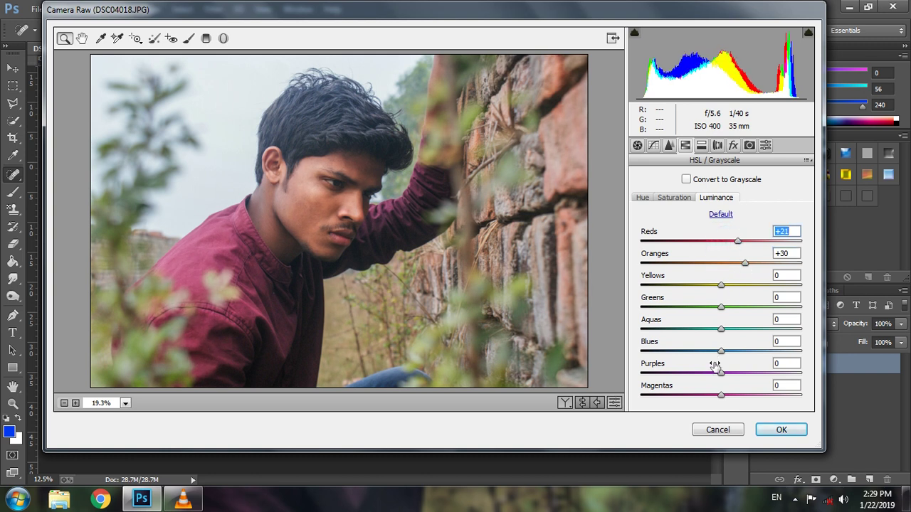
{"action": "left_click", "coordinate": [672, 197]}
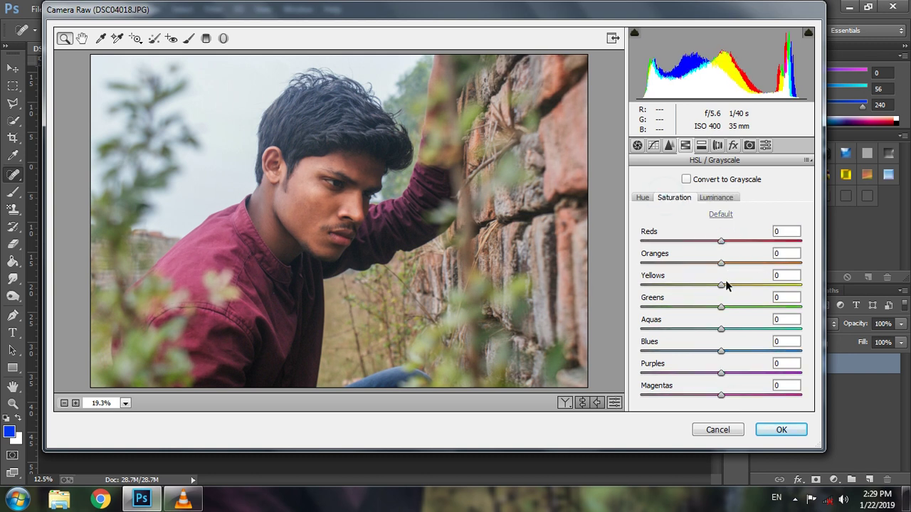
{"action": "left_click_drag", "start_coordinate": [722, 285], "coordinate": [798, 284]}
{"action": "left_click_drag", "start_coordinate": [739, 307], "coordinate": [802, 307]}
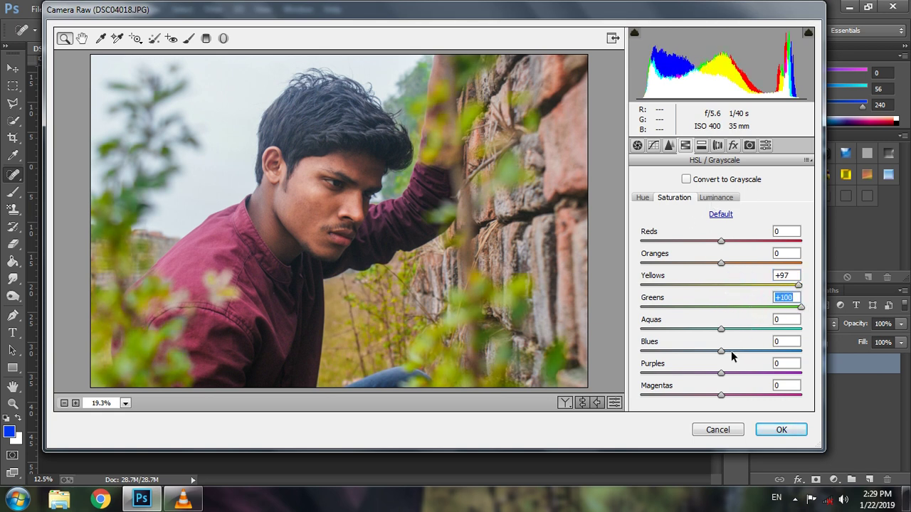
{"action": "left_click_drag", "start_coordinate": [721, 375], "coordinate": [731, 374]}
{"action": "left_click", "coordinate": [721, 395]}
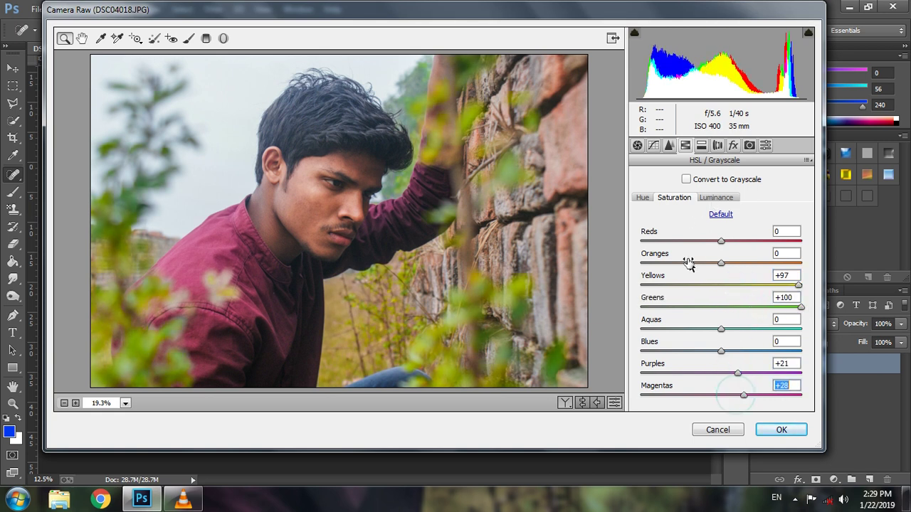
{"action": "left_click", "coordinate": [640, 198]}
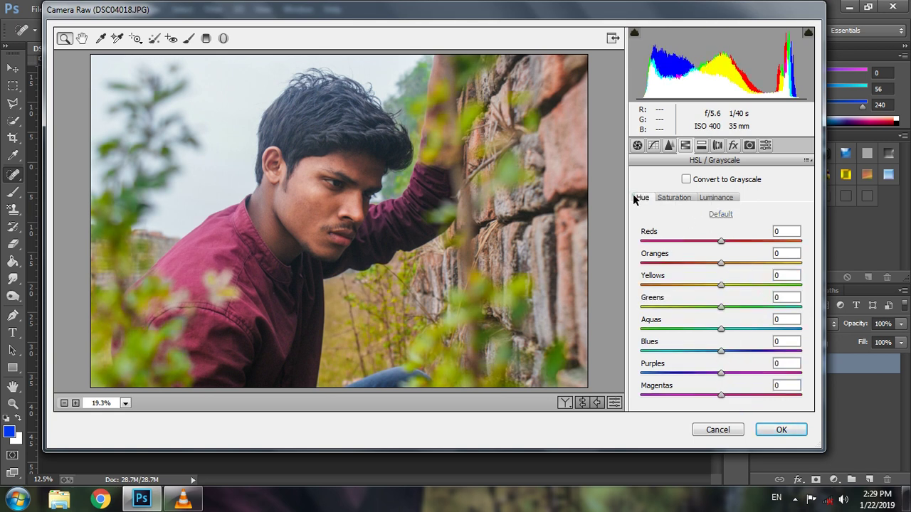
{"action": "left_click", "coordinate": [724, 200]}
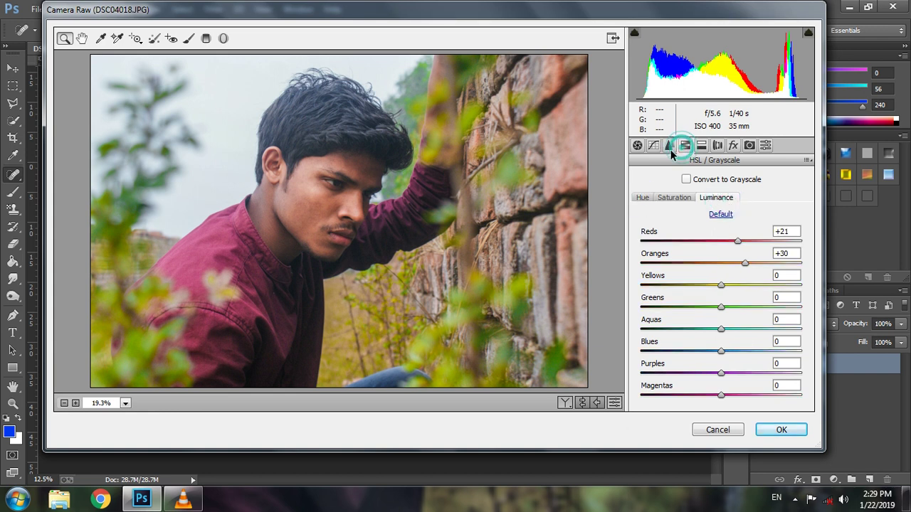
{"action": "left_click", "coordinate": [636, 147]}
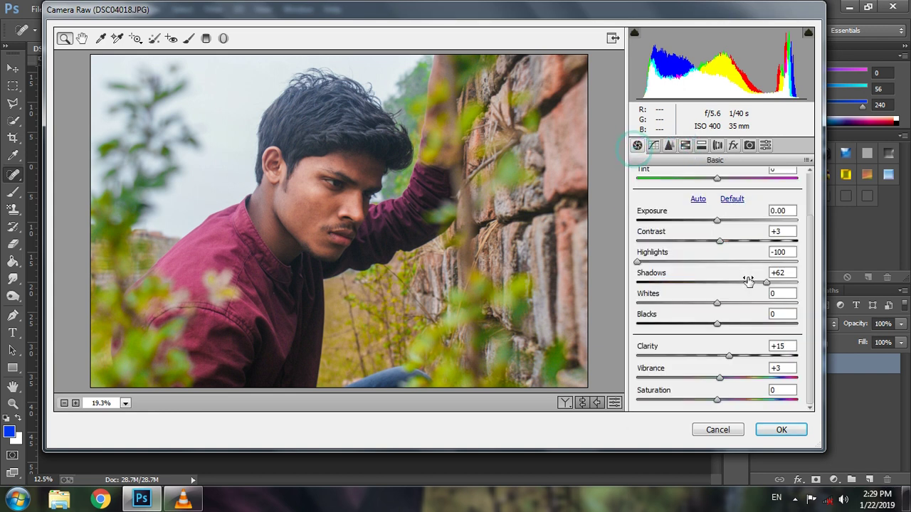
{"action": "left_click", "coordinate": [719, 304]}
{"action": "left_click", "coordinate": [781, 430]}
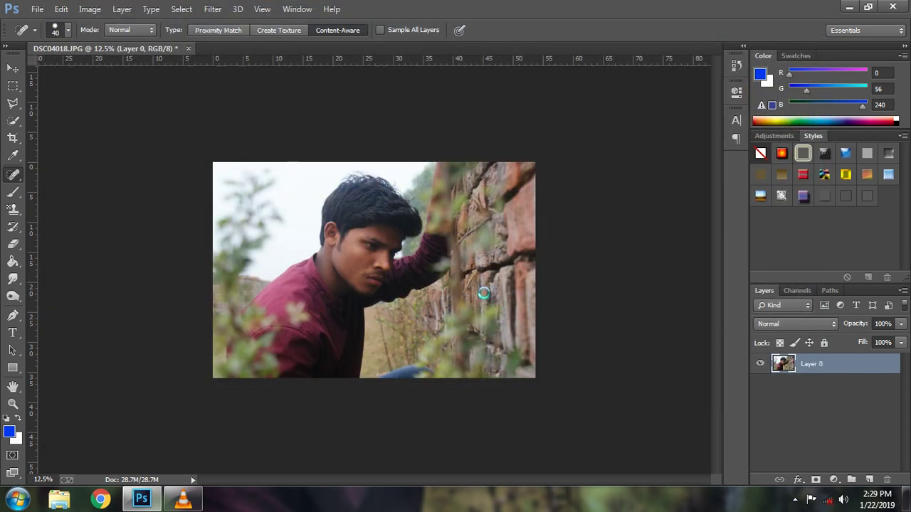
Quick-select the man's hair, face and neck, undoing the addition that caught his shirt sleeve.
{"action": "left_click", "coordinate": [330, 222], "text": "ctrl"}
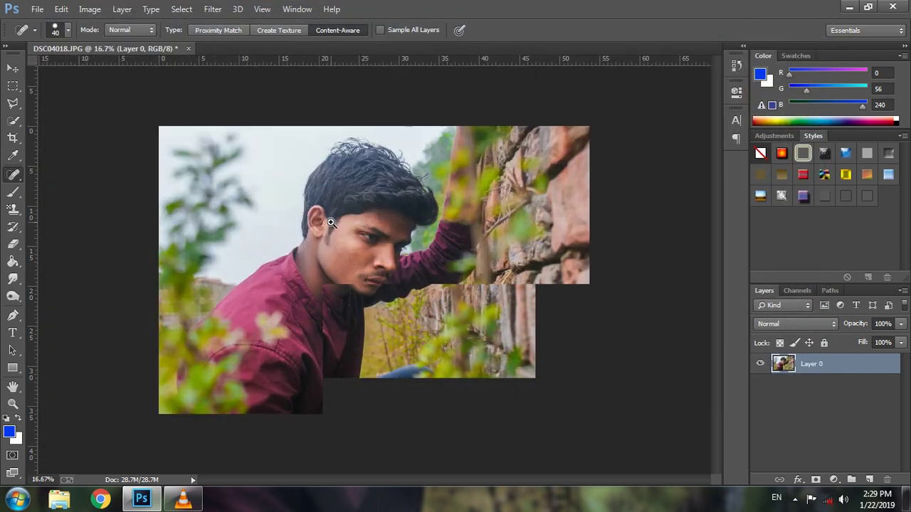
{"action": "left_click", "coordinate": [331, 222], "text": "ctrl"}
{"action": "left_click", "coordinate": [406, 209], "text": "ctrl"}
{"action": "left_click", "coordinate": [433, 255], "text": "ctrl"}
{"action": "key", "text": "w"}
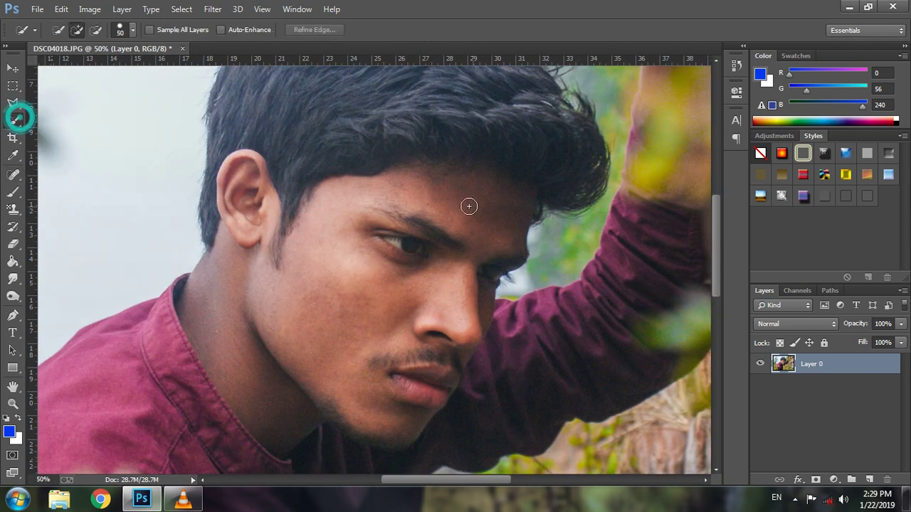
{"action": "mouse_move", "coordinate": [466, 194]}
{"action": "left_mouse_down"}
{"action": "mouse_move", "coordinate": [484, 196]}
{"action": "mouse_move", "coordinate": [444, 392]}
{"action": "mouse_move", "coordinate": [429, 350]}
{"action": "mouse_move", "coordinate": [496, 310]}
{"action": "mouse_move", "coordinate": [289, 229]}
{"action": "mouse_move", "coordinate": [250, 142]}
{"action": "mouse_move", "coordinate": [235, 364]}
{"action": "mouse_move", "coordinate": [280, 421]}
{"action": "left_mouse_up"}
{"action": "key", "text": "ctrl+minus"}
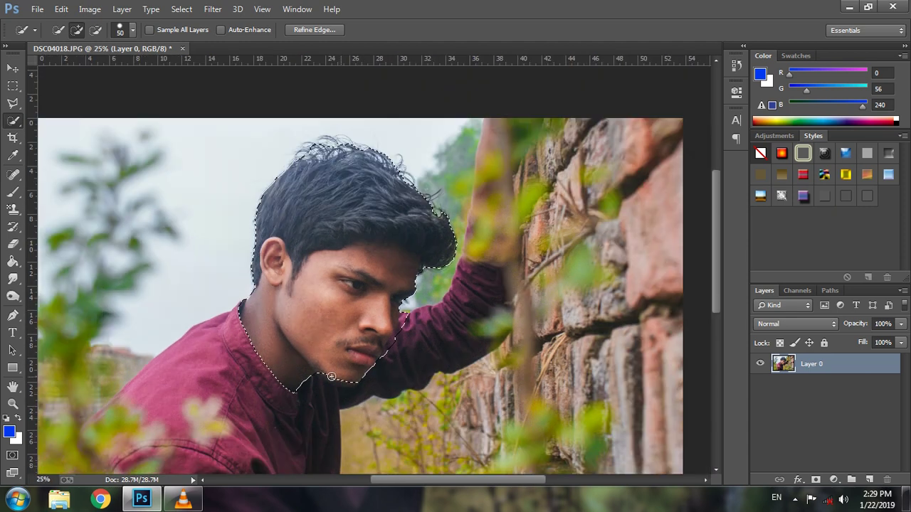
{"action": "left_click_drag", "start_coordinate": [321, 378], "coordinate": [353, 368]}
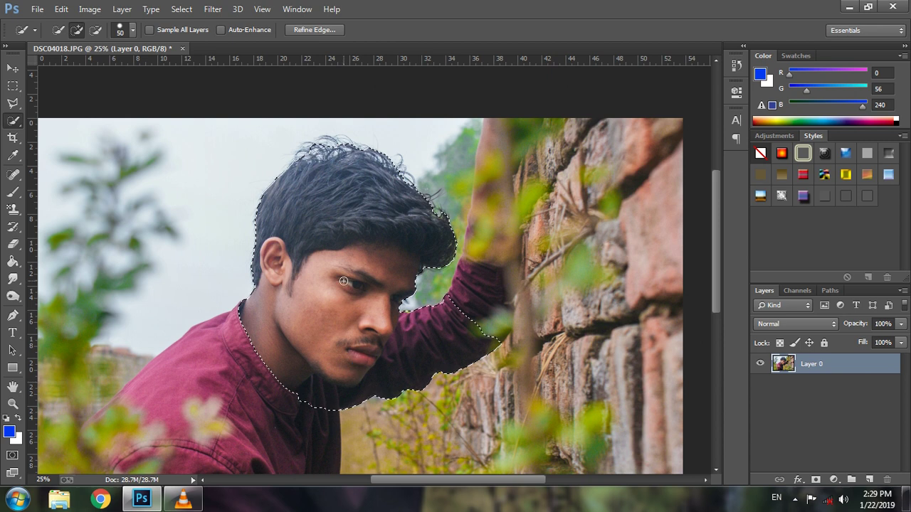
{"action": "key", "text": "ctrl+z"}
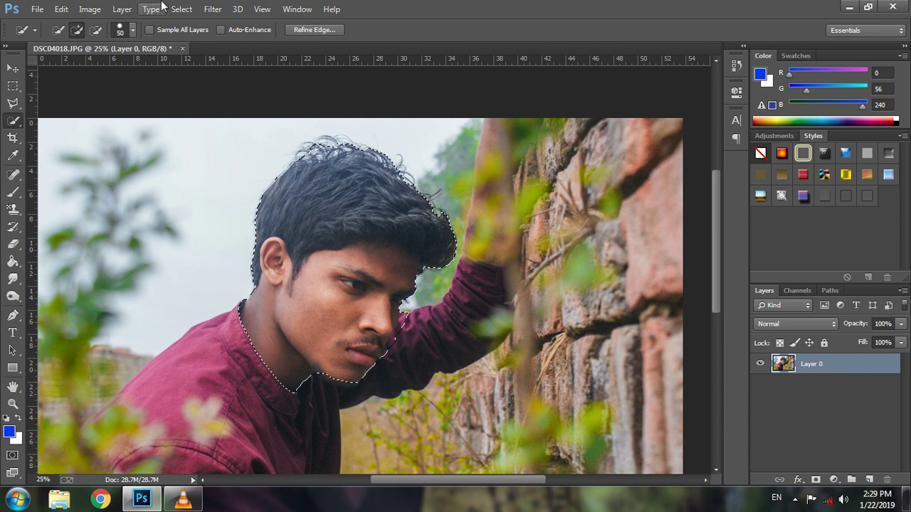
{"action": "left_click", "coordinate": [89, 9]}
{"action": "mouse_move", "coordinate": [109, 44]}
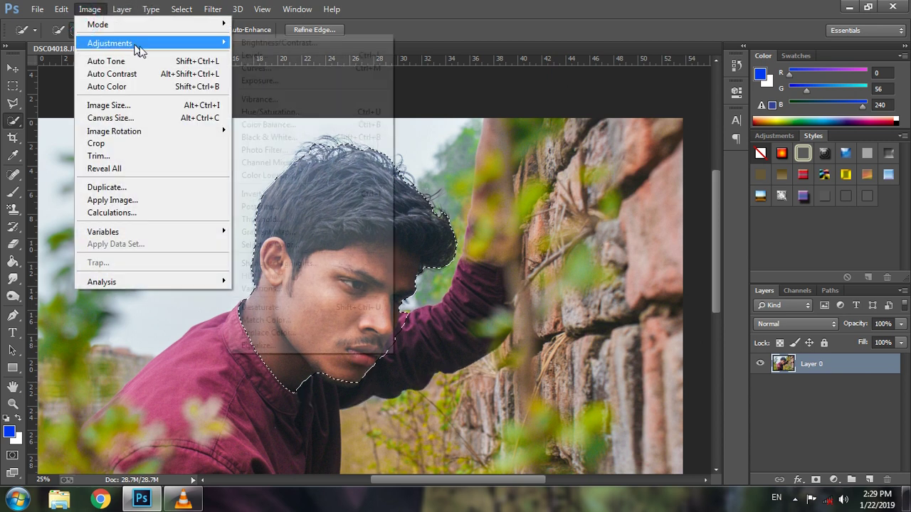
Apply Selective Color with Reds black -63, Yellows black -45 and Blacks black +11.
{"action": "left_click", "coordinate": [289, 245]}
{"action": "left_click_drag", "start_coordinate": [689, 247], "coordinate": [648, 247]}
{"action": "left_click", "coordinate": [692, 132]}
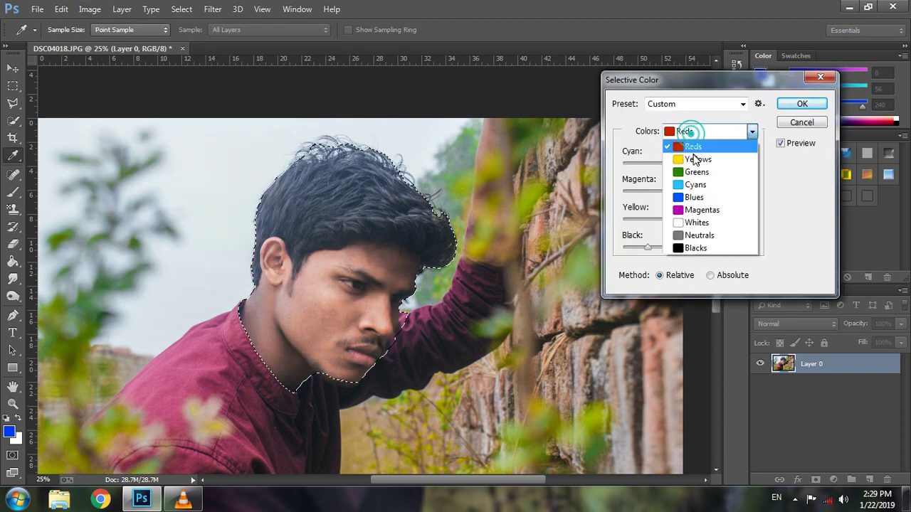
{"action": "left_click", "coordinate": [701, 155]}
{"action": "mouse_move", "coordinate": [675, 247]}
{"action": "left_mouse_down"}
{"action": "mouse_move", "coordinate": [659, 249]}
{"action": "mouse_move", "coordinate": [696, 246]}
{"action": "left_mouse_up"}
{"action": "left_click", "coordinate": [702, 131]}
{"action": "left_click", "coordinate": [687, 247]}
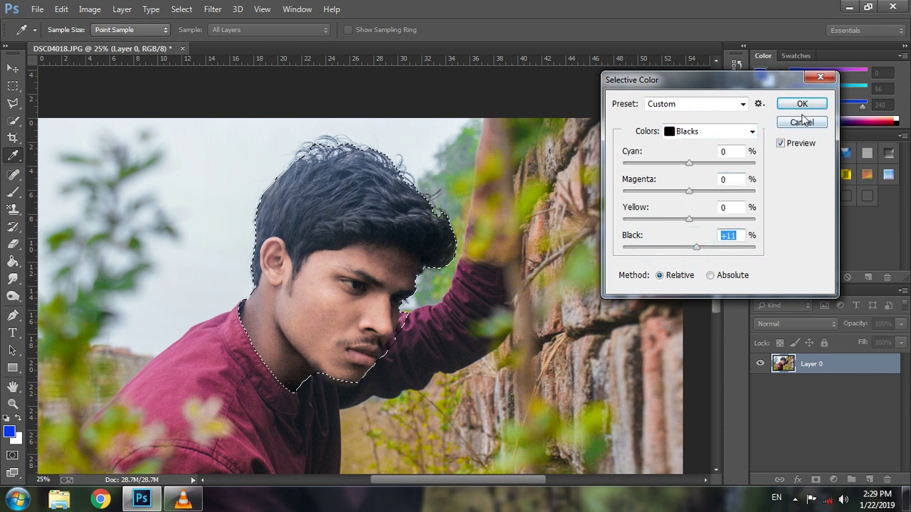
{"action": "left_click", "coordinate": [801, 104]}
Deselect the head and neck and zoom out to the whole image.
{"action": "right_click", "coordinate": [381, 178]}
{"action": "left_click", "coordinate": [389, 187]}
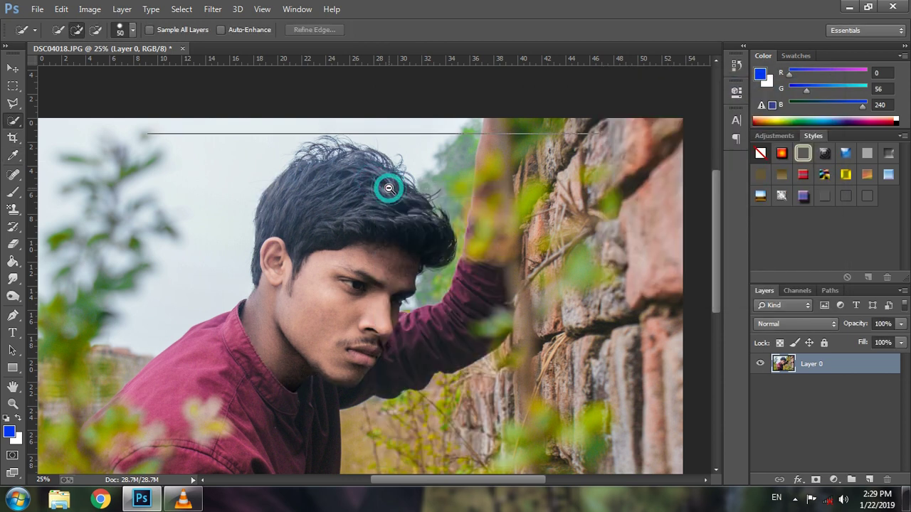
{"action": "key", "text": "ctrl+minus"}
Launch Color Efex Pro 4 from the Nik Collection filters.
{"action": "key", "text": "ctrl+minus"}
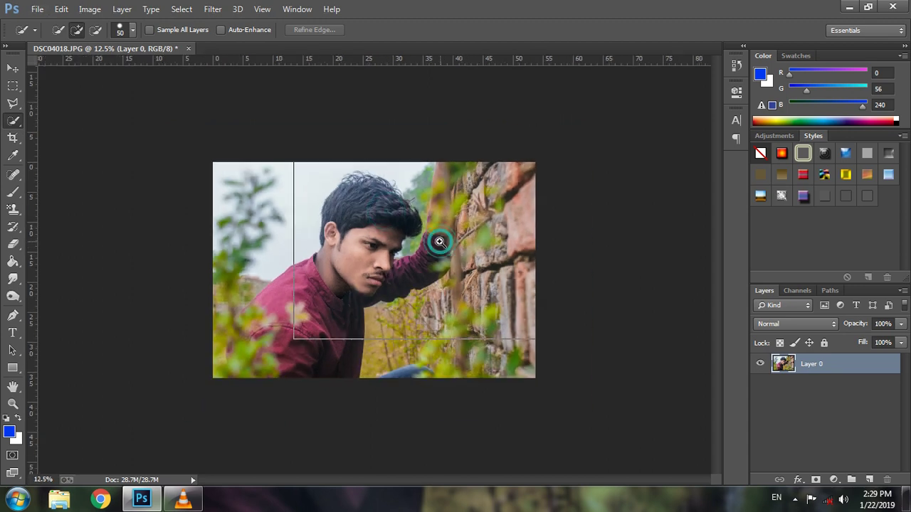
{"action": "key", "text": "ctrl+plus"}
{"action": "key", "text": "ctrl+minus"}
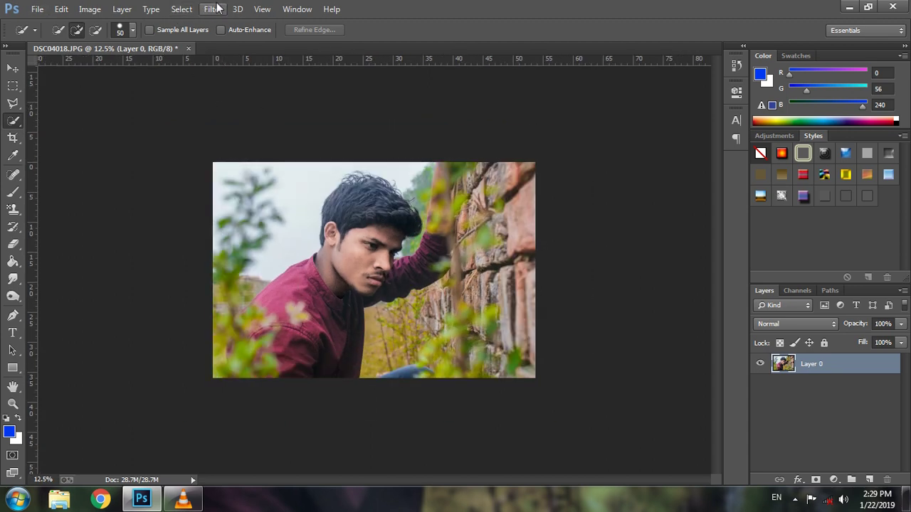
{"action": "left_click", "coordinate": [238, 8]}
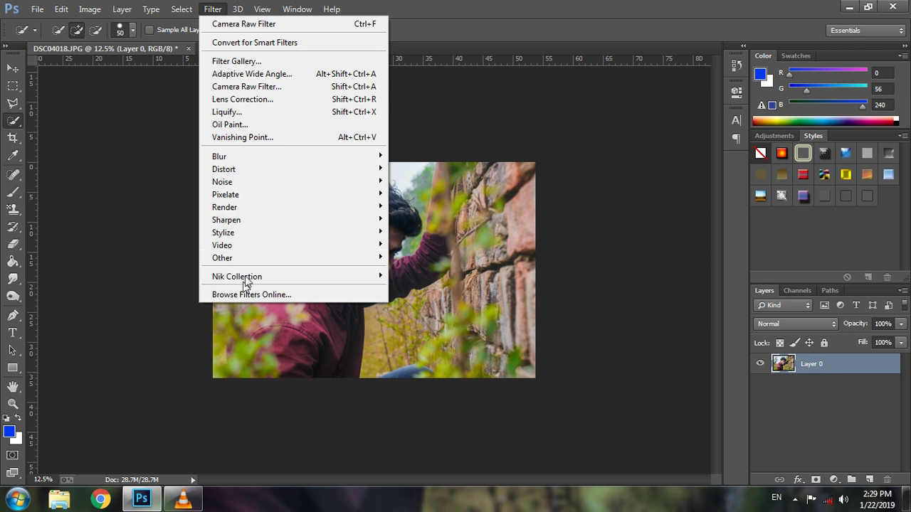
{"action": "mouse_move", "coordinate": [237, 276]}
{"action": "left_click", "coordinate": [413, 286]}
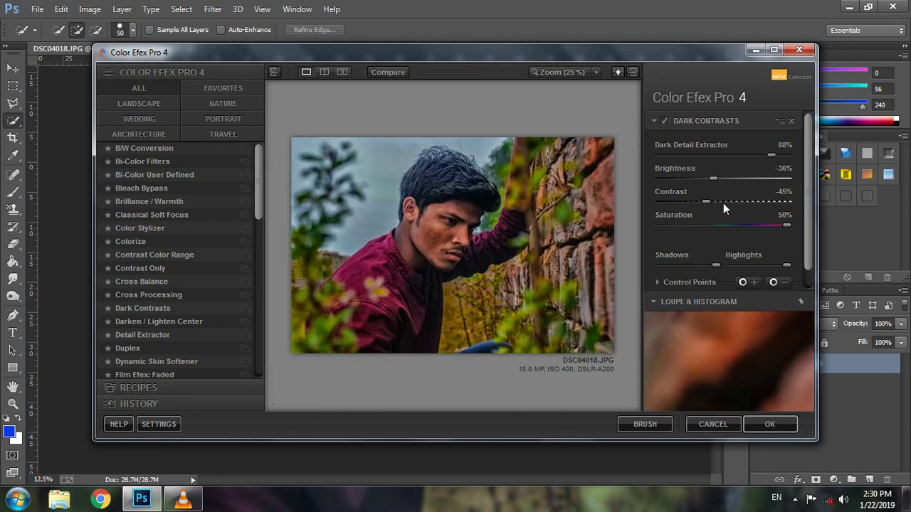
Add a Darken / Lighten Center filter with Center Luminosity at 39%.
{"action": "double_click", "coordinate": [551, 56]}
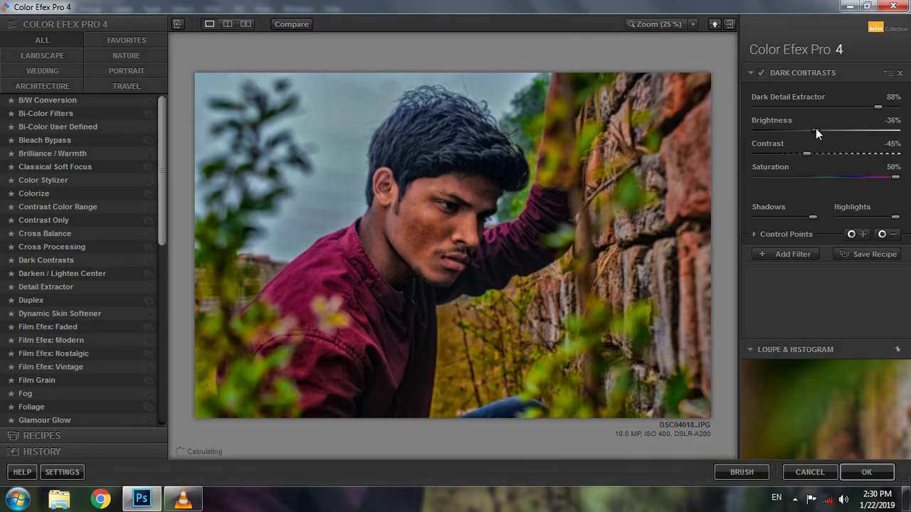
{"action": "left_click", "coordinate": [771, 256]}
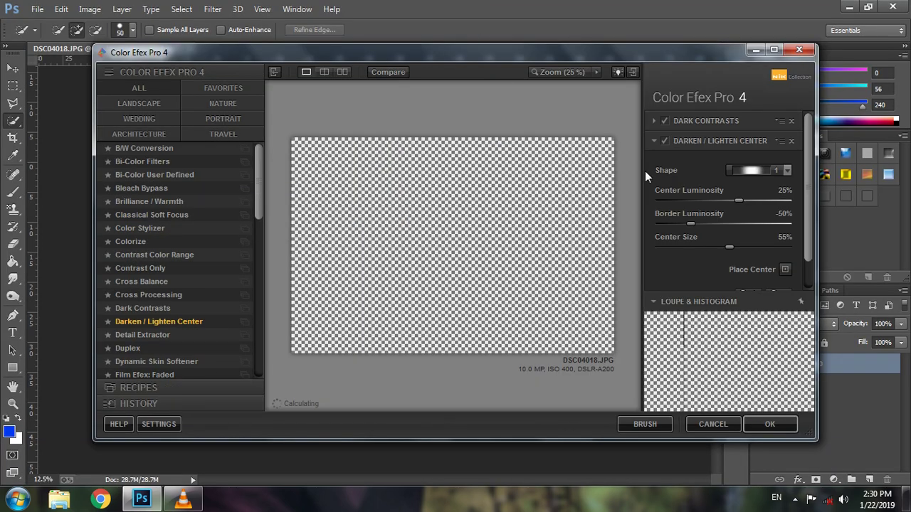
{"action": "left_click", "coordinate": [748, 200]}
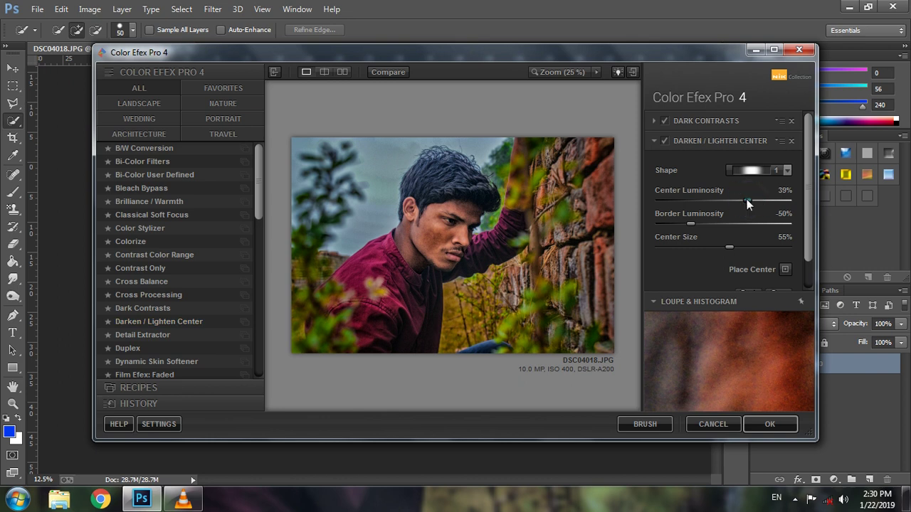
{"action": "scroll", "coordinate": [691, 242], "scroll_direction": "down", "scroll_amount": 2}
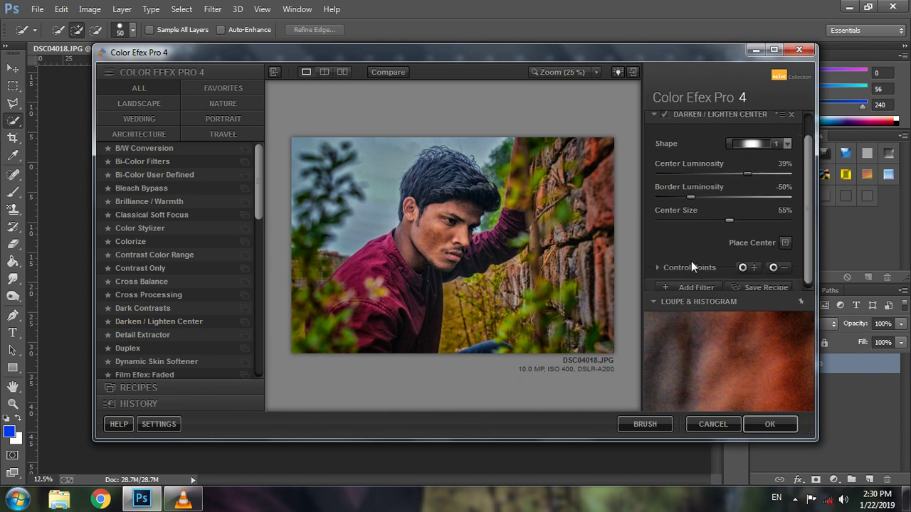
Add a Foliage filter with Enhance Foliage set to 57%.
{"action": "left_click", "coordinate": [687, 282]}
{"action": "scroll", "coordinate": [153, 289], "scroll_direction": "down", "scroll_amount": 2}
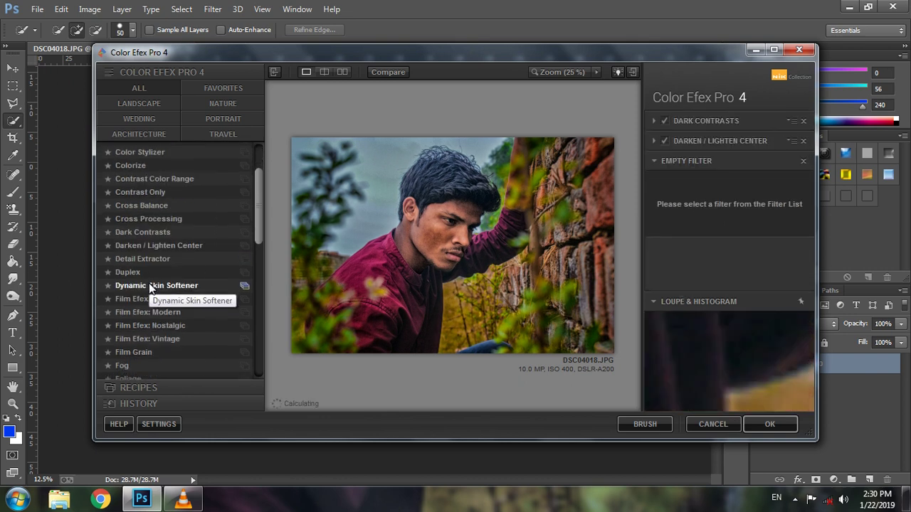
{"action": "scroll", "coordinate": [140, 339], "scroll_direction": "down", "scroll_amount": 1}
{"action": "left_click", "coordinate": [139, 335]}
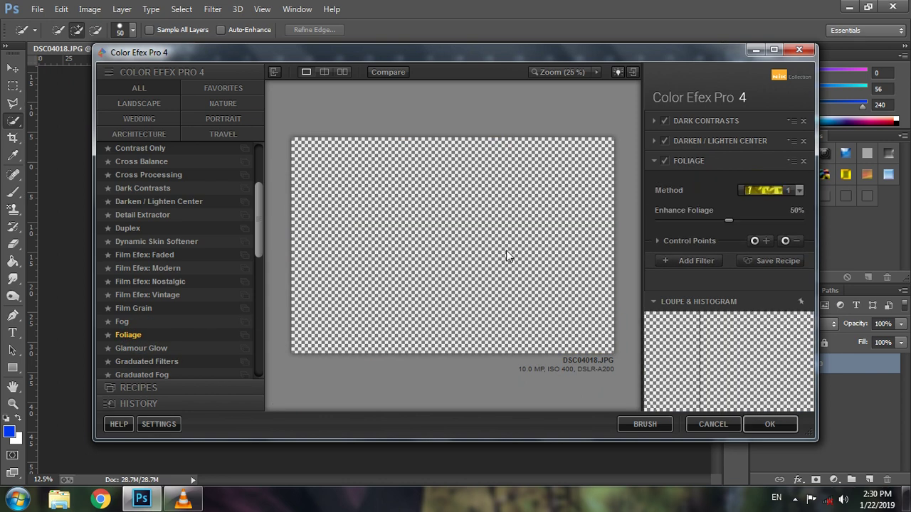
{"action": "left_click", "coordinate": [758, 188]}
{"action": "left_click", "coordinate": [760, 212]}
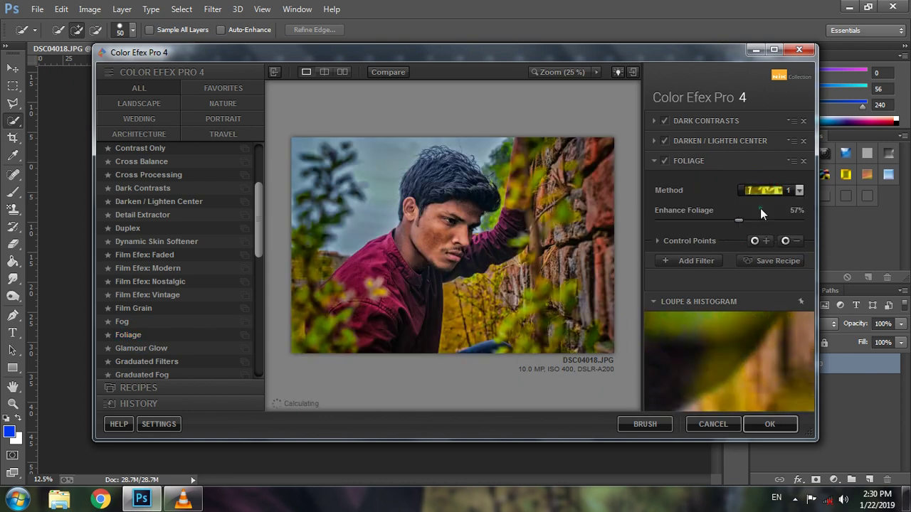
Add an empty filter slot and scroll through the filter list for the next effect.
{"action": "left_click", "coordinate": [693, 259]}
{"action": "scroll", "coordinate": [131, 313], "scroll_direction": "down", "scroll_amount": 3}
{"action": "scroll", "coordinate": [142, 305], "scroll_direction": "down", "scroll_amount": 1}
{"action": "scroll", "coordinate": [144, 304], "scroll_direction": "down", "scroll_amount": 1}
{"action": "scroll", "coordinate": [149, 308], "scroll_direction": "down", "scroll_amount": 1}
{"action": "scroll", "coordinate": [153, 313], "scroll_direction": "down", "scroll_amount": 4}
{"action": "scroll", "coordinate": [158, 325], "scroll_direction": "down", "scroll_amount": 3}
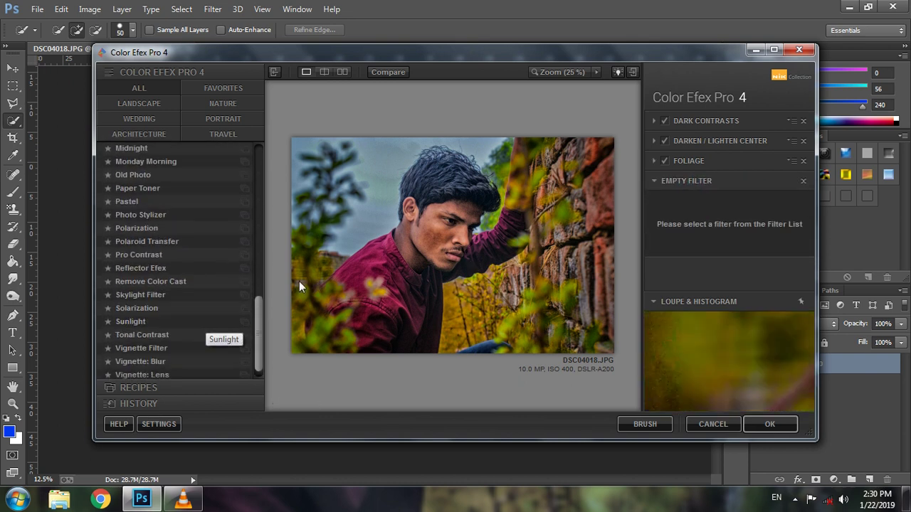
{"action": "scroll", "coordinate": [162, 295], "scroll_direction": "down", "scroll_amount": 1}
{"action": "scroll", "coordinate": [162, 297], "scroll_direction": "down", "scroll_amount": 1}
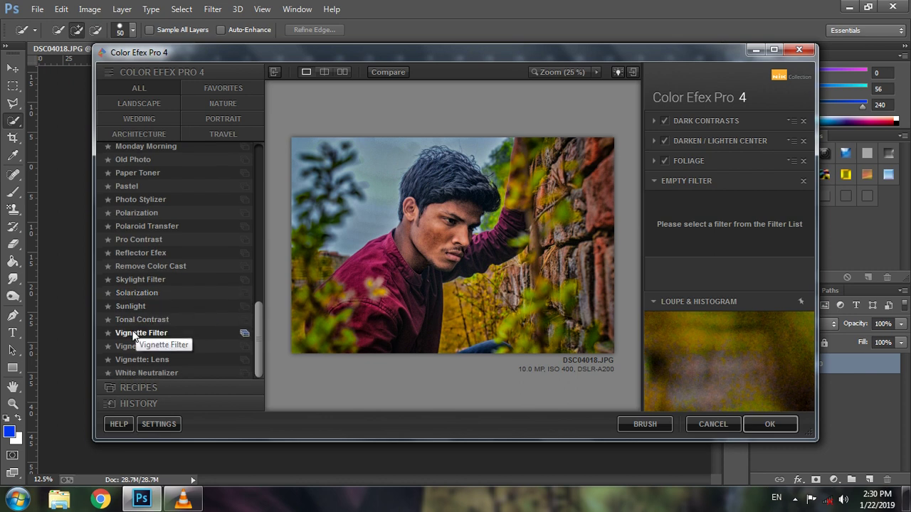
Add a Vignette Filter and try out different vignette sizes and opacities.
{"action": "left_click", "coordinate": [141, 332]}
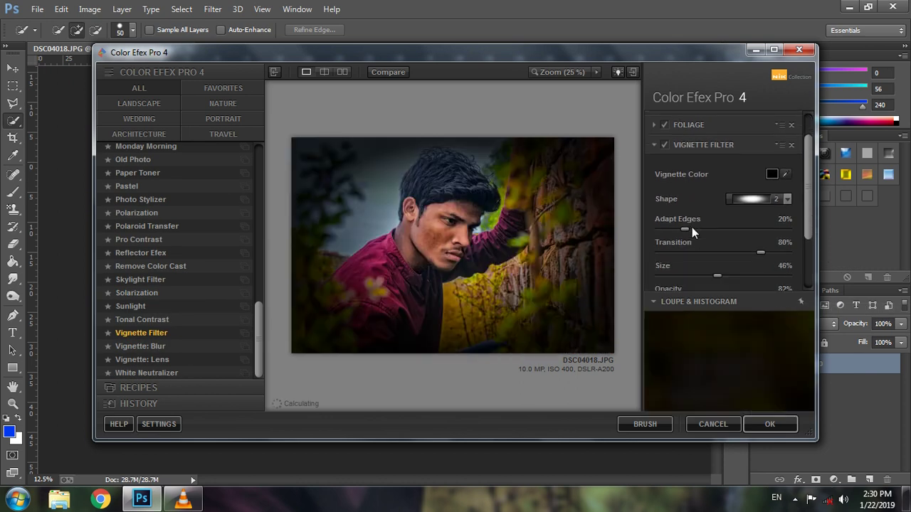
{"action": "scroll", "coordinate": [688, 221], "scroll_direction": "down", "scroll_amount": 2}
{"action": "left_click", "coordinate": [682, 211]}
{"action": "left_click", "coordinate": [672, 190]}
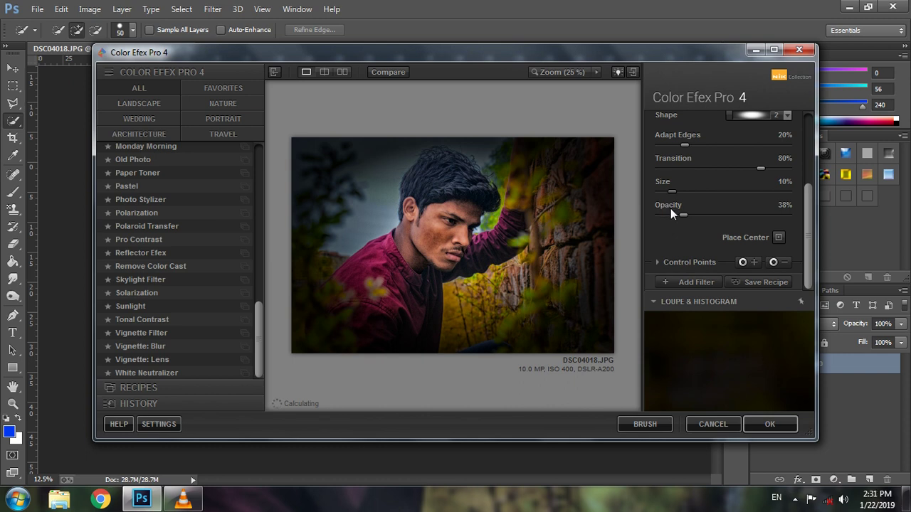
{"action": "left_click", "coordinate": [673, 213]}
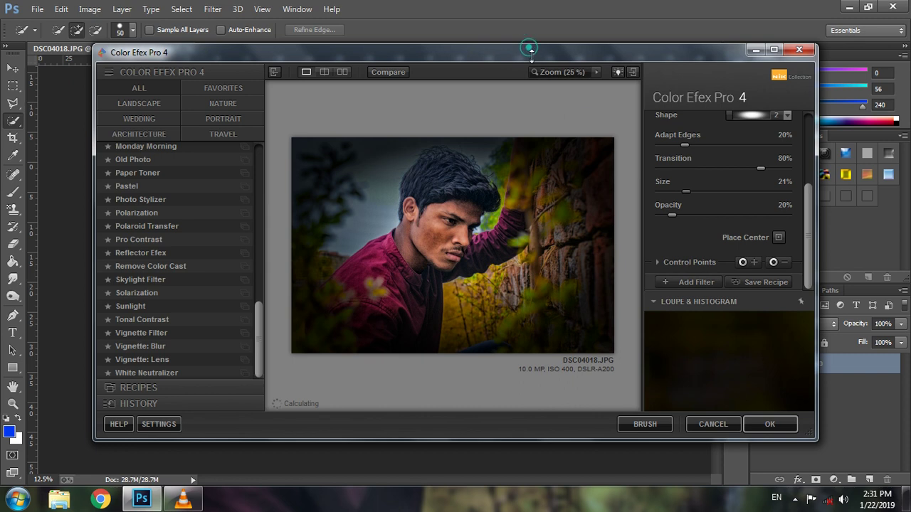
{"action": "left_click_drag", "start_coordinate": [532, 61], "coordinate": [499, 80]}
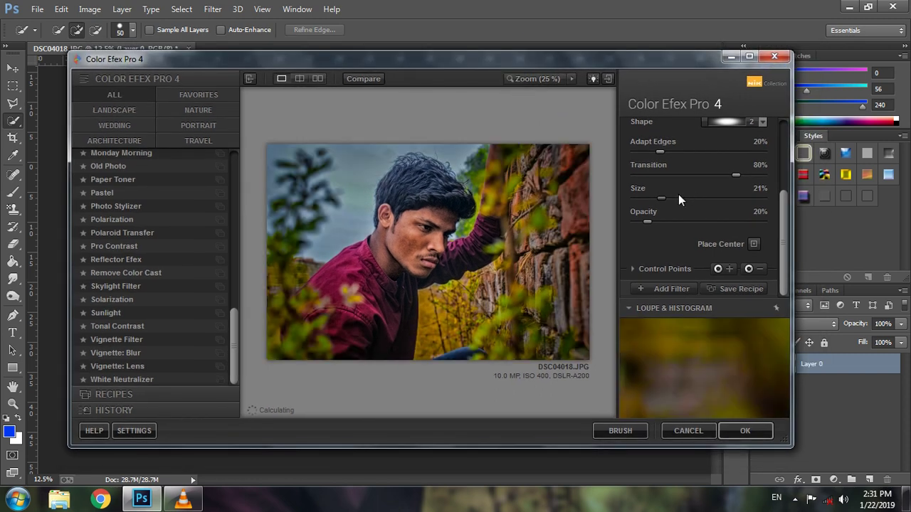
{"action": "left_click", "coordinate": [657, 218]}
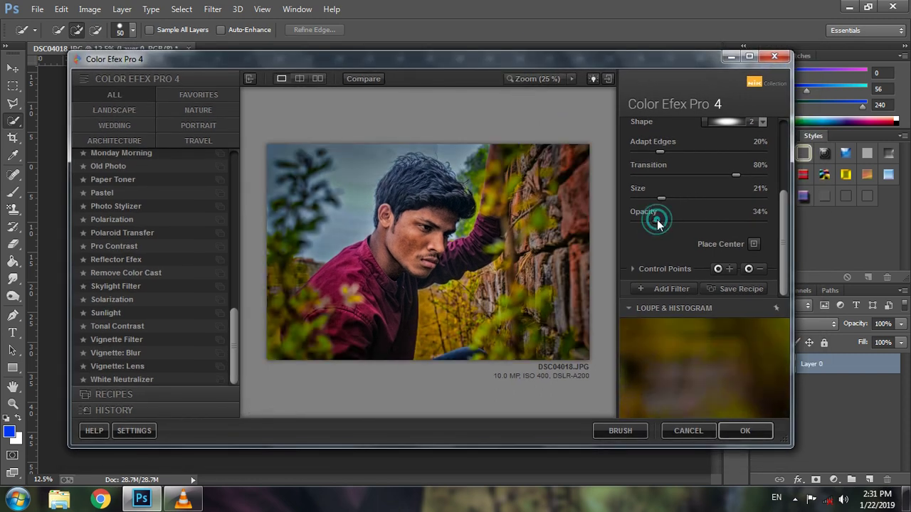
{"action": "left_click", "coordinate": [670, 200]}
{"action": "left_click", "coordinate": [657, 199]}
{"action": "left_click", "coordinate": [645, 221]}
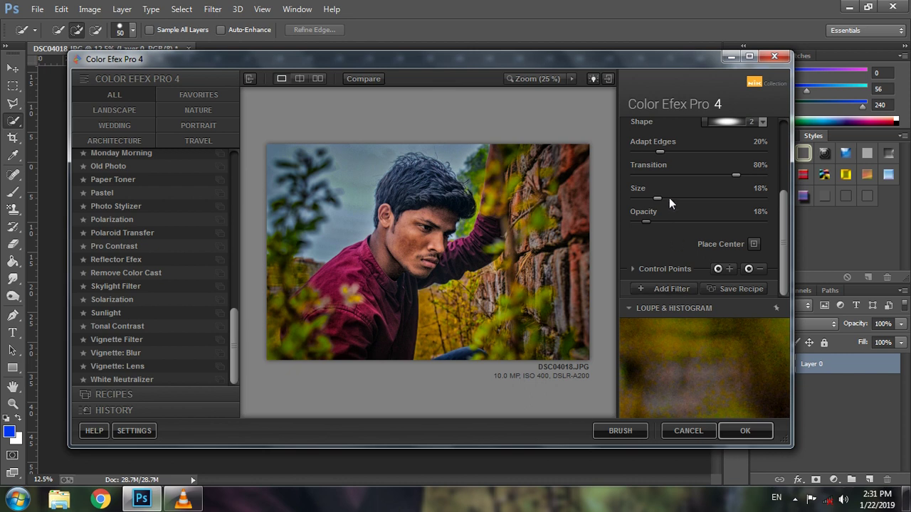
Settle the vignette at Adapt Edges 14%, size 26%, opacity 23%, and apply the stack.
{"action": "left_click", "coordinate": [653, 152]}
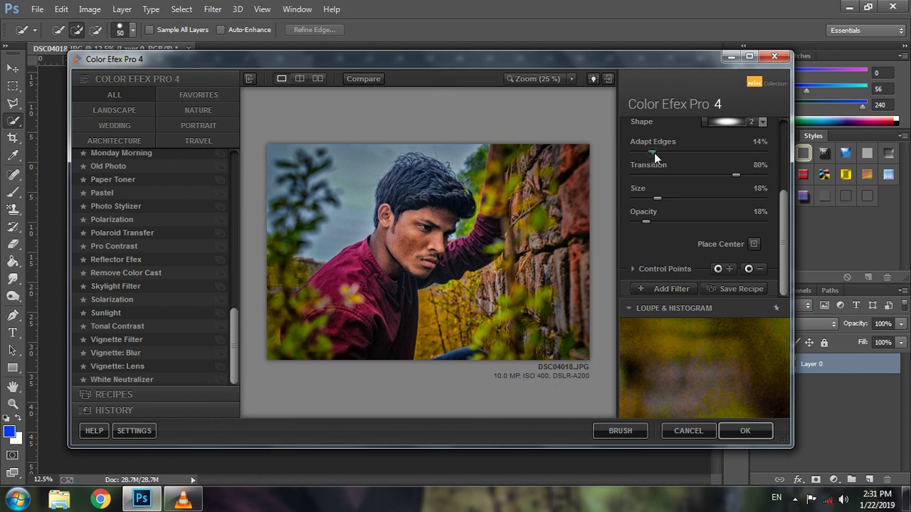
{"action": "left_click", "coordinate": [668, 198]}
{"action": "left_click", "coordinate": [660, 221]}
{"action": "left_click", "coordinate": [649, 221]}
{"action": "left_click", "coordinate": [671, 289]}
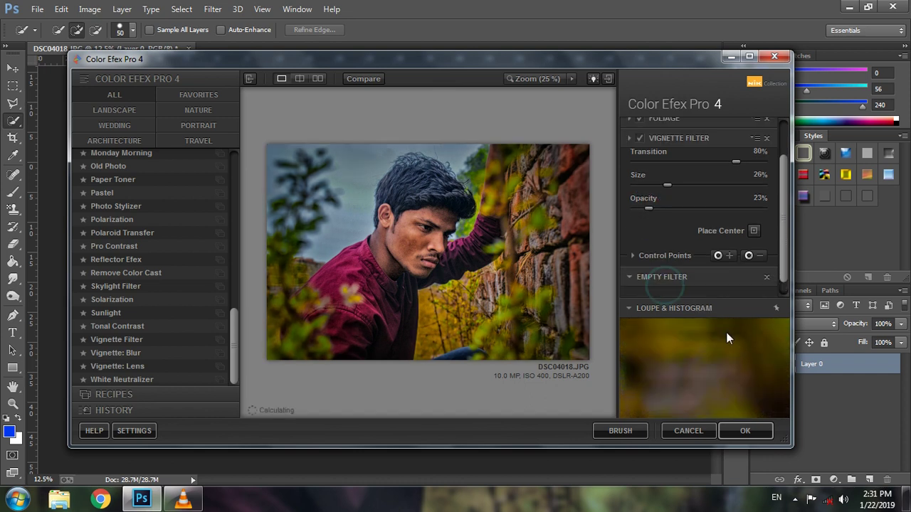
{"action": "left_click", "coordinate": [741, 429]}
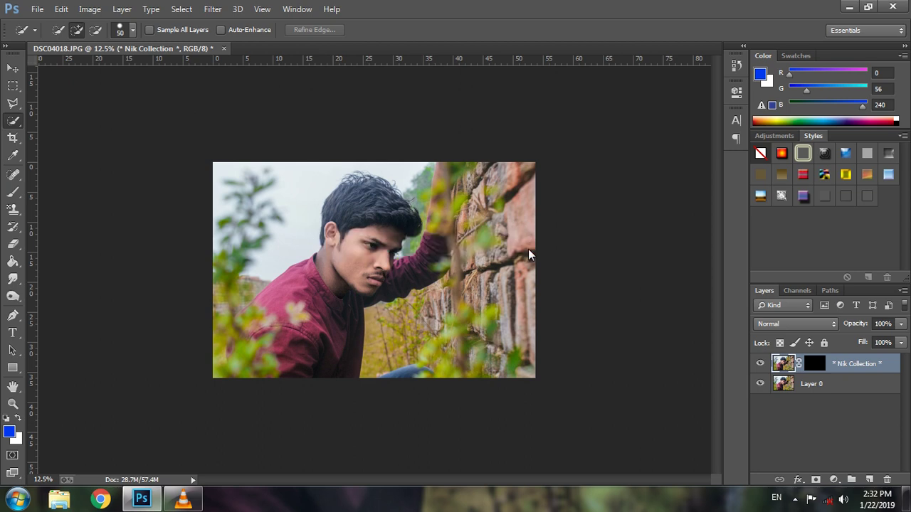
Erase the Color Efex Pro 4 layer over the forehead, cheek, eyes and nose.
{"action": "scroll", "coordinate": [349, 242], "scroll_direction": "up", "scroll_amount": 4}
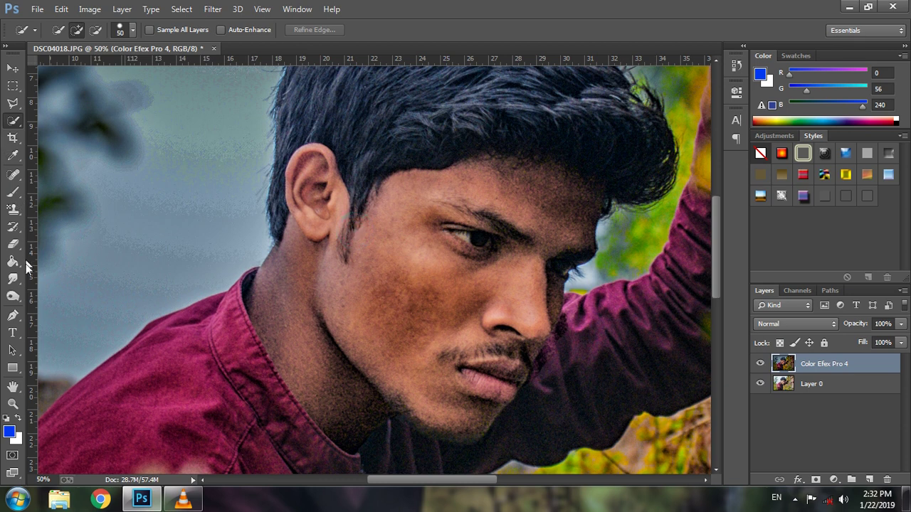
{"action": "left_click", "coordinate": [12, 244]}
{"action": "left_click", "coordinate": [521, 206]}
{"action": "mouse_move", "coordinate": [534, 210]}
{"action": "left_mouse_down"}
{"action": "mouse_move", "coordinate": [462, 192]}
{"action": "mouse_move", "coordinate": [574, 198]}
{"action": "mouse_move", "coordinate": [494, 285]}
{"action": "mouse_move", "coordinate": [392, 203]}
{"action": "mouse_move", "coordinate": [325, 264]}
{"action": "mouse_move", "coordinate": [316, 185]}
{"action": "mouse_move", "coordinate": [318, 235]}
{"action": "mouse_move", "coordinate": [275, 301]}
{"action": "mouse_move", "coordinate": [343, 299]}
{"action": "mouse_move", "coordinate": [295, 197]}
{"action": "mouse_move", "coordinate": [436, 262]}
{"action": "mouse_move", "coordinate": [378, 270]}
{"action": "mouse_move", "coordinate": [499, 264]}
{"action": "left_mouse_up"}
{"action": "scroll", "coordinate": [304, 276], "scroll_direction": "down", "scroll_amount": 3}
{"action": "scroll", "coordinate": [494, 223], "scroll_direction": "up", "scroll_amount": 3}
{"action": "mouse_move", "coordinate": [471, 216]}
{"action": "left_mouse_down"}
{"action": "mouse_move", "coordinate": [503, 197]}
{"action": "mouse_move", "coordinate": [482, 270]}
{"action": "left_mouse_up"}
{"action": "left_click_drag", "start_coordinate": [406, 372], "coordinate": [436, 340]}
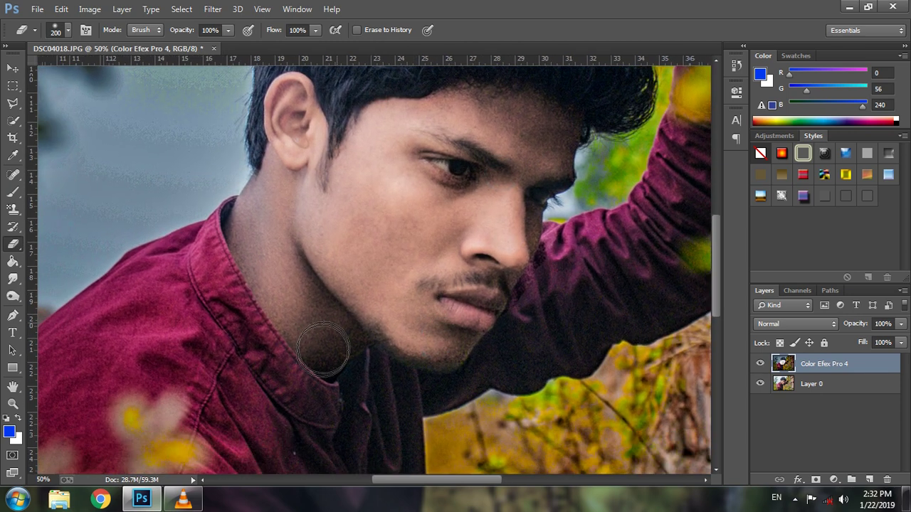
Zoom out to the full photo and select Layer 0.
{"action": "left_click_drag", "start_coordinate": [418, 161], "coordinate": [423, 231]}
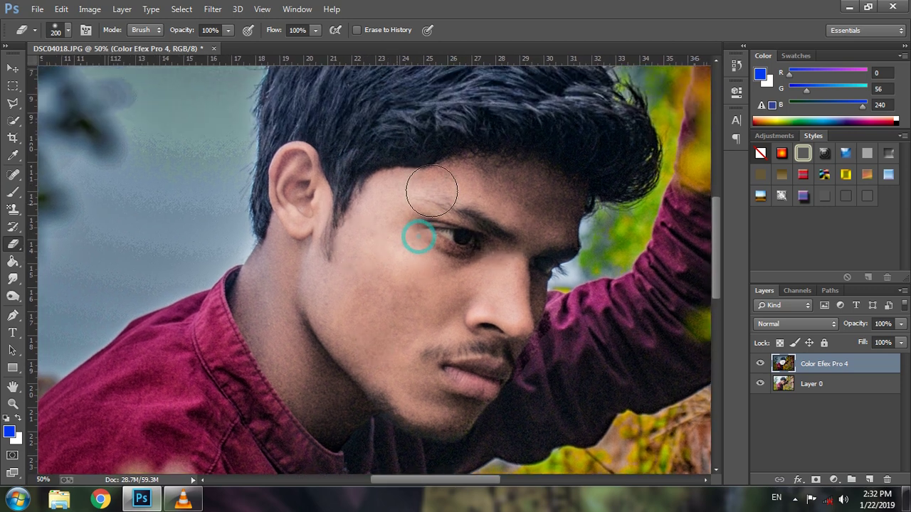
{"action": "key", "text": "ctrl+minus"}
{"action": "key", "text": "ctrl+minus"}
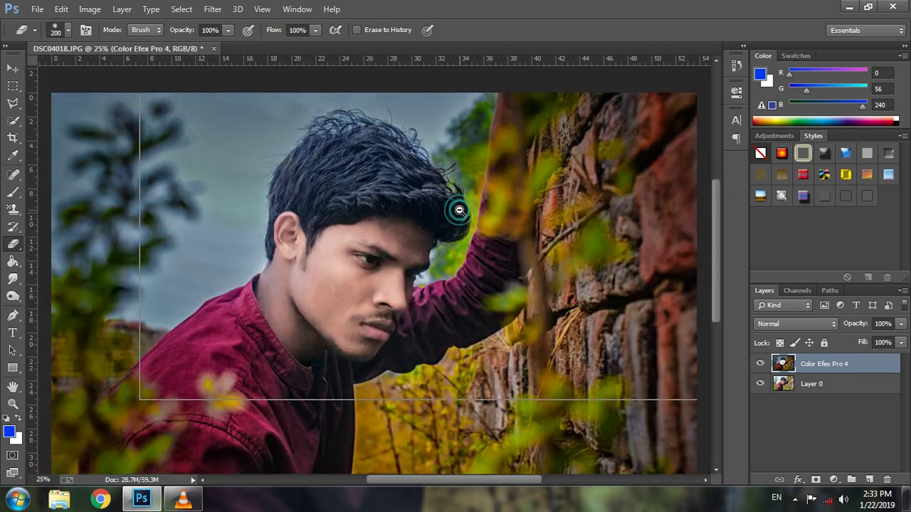
{"action": "key", "text": "ctrl+minus"}
{"action": "key", "text": "ctrl+minus"}
{"action": "key", "text": "ctrl+plus"}
{"action": "key", "text": "ctrl+minus"}
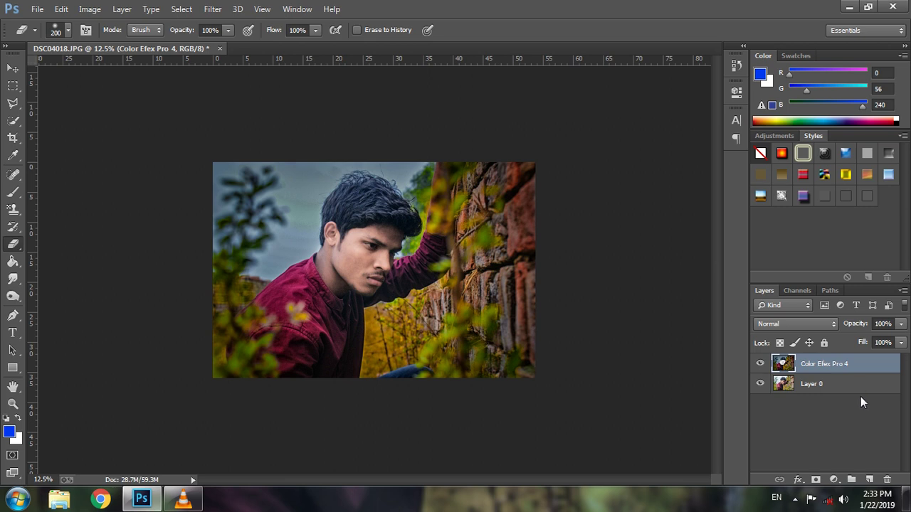
{"action": "left_click", "coordinate": [859, 384]}
{"action": "left_click", "coordinate": [98, 9]}
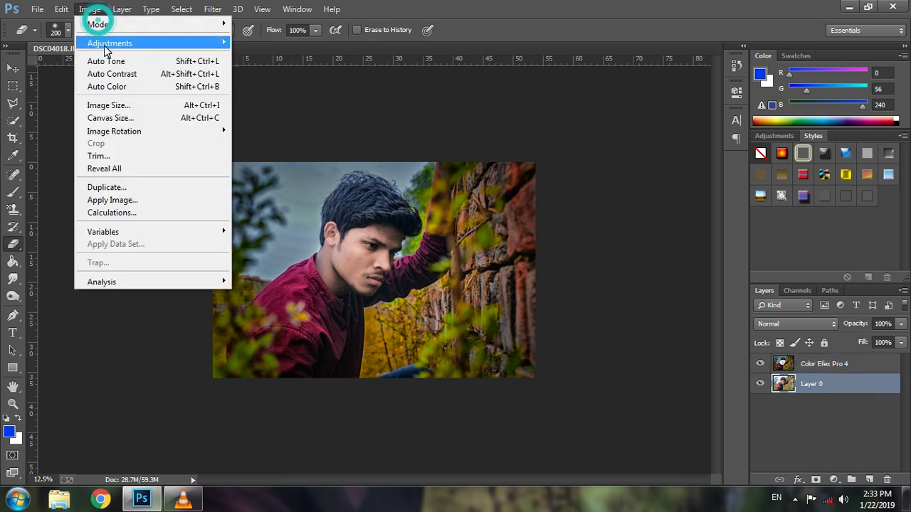
Apply Selective Color to Layer 0 with the Blacks range's black raised by +15.
{"action": "mouse_move", "coordinate": [110, 43]}
{"action": "left_click", "coordinate": [244, 246]}
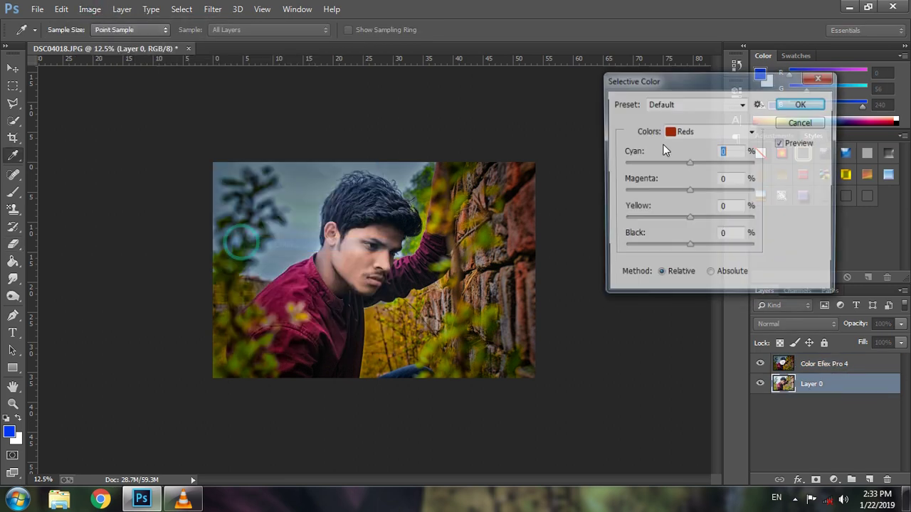
{"action": "left_click", "coordinate": [691, 128]}
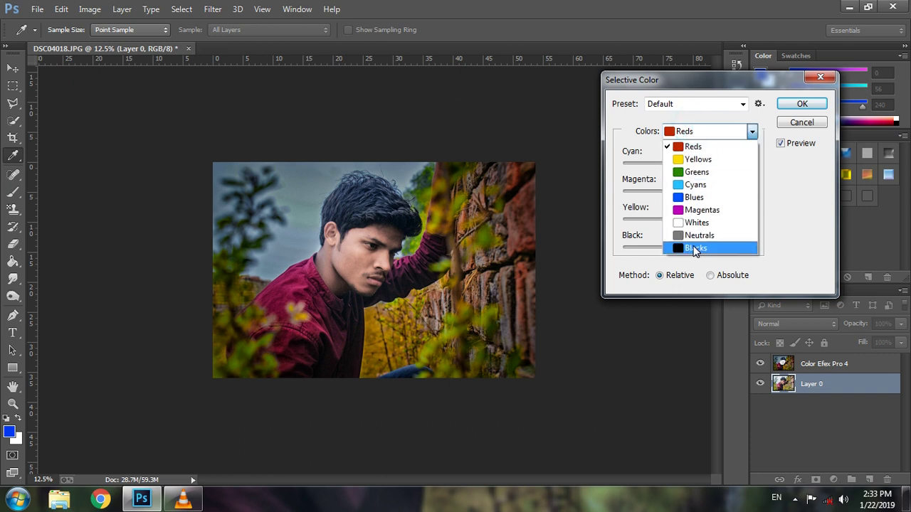
{"action": "left_click", "coordinate": [692, 247]}
{"action": "left_click_drag", "start_coordinate": [689, 247], "coordinate": [699, 247]}
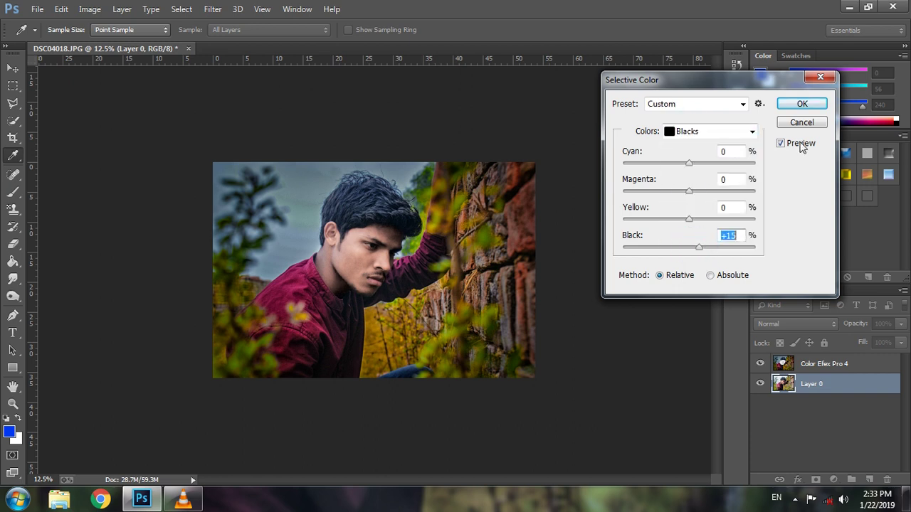
{"action": "left_click", "coordinate": [803, 105]}
{"action": "key", "text": "e"}
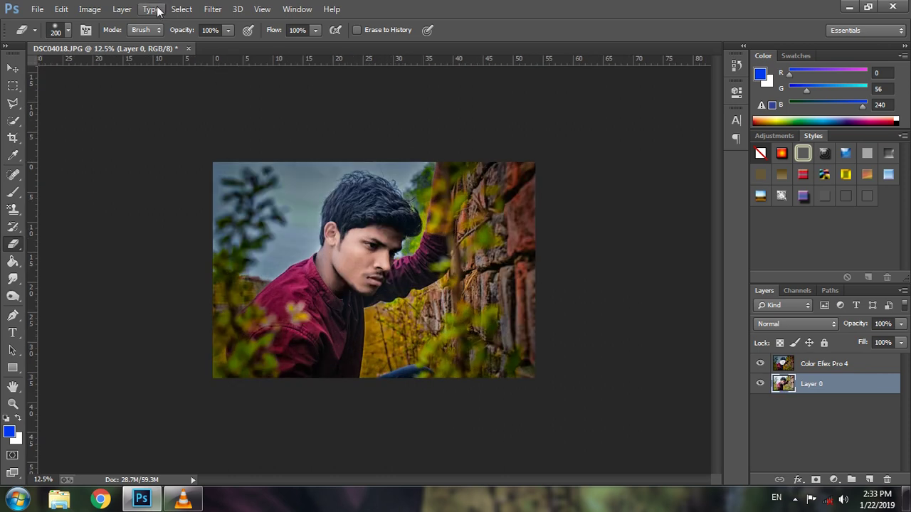
Give Layer 0 a slight contrast boost with Brightness/Contrast.
{"action": "left_click", "coordinate": [87, 10]}
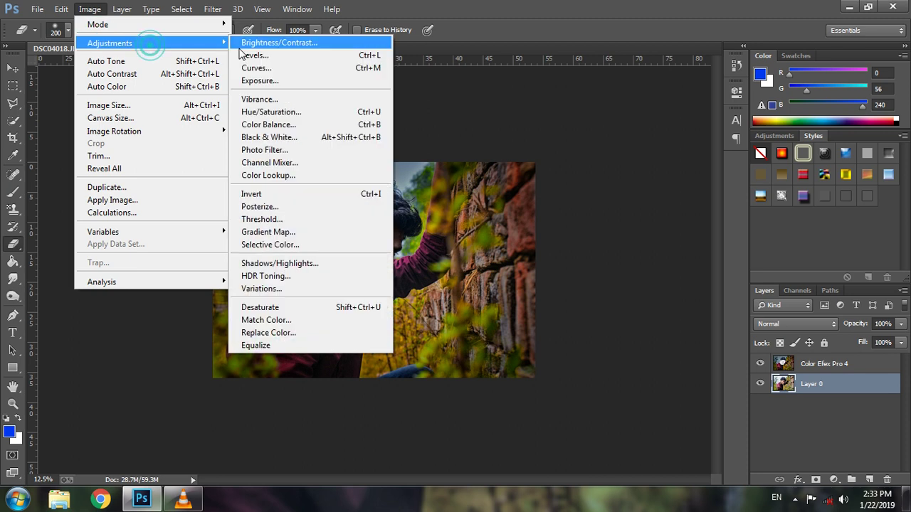
{"action": "left_click", "coordinate": [240, 40]}
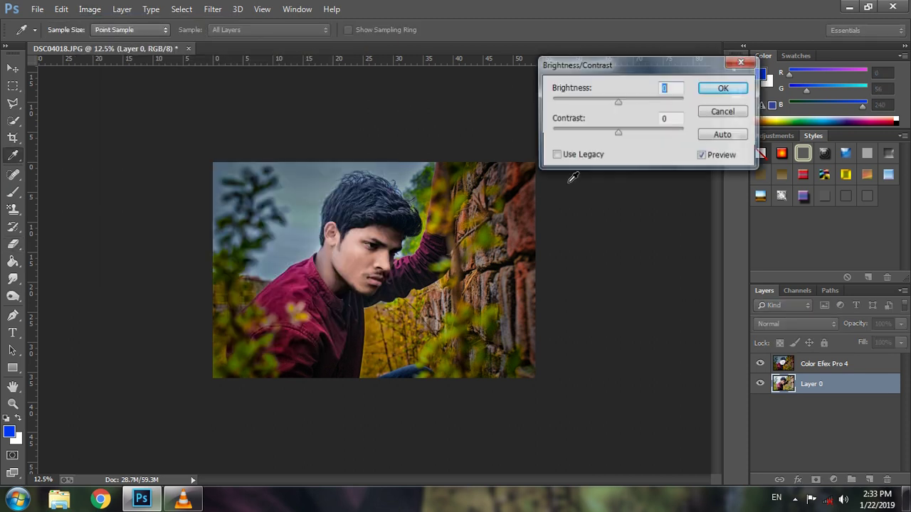
{"action": "left_click", "coordinate": [624, 134]}
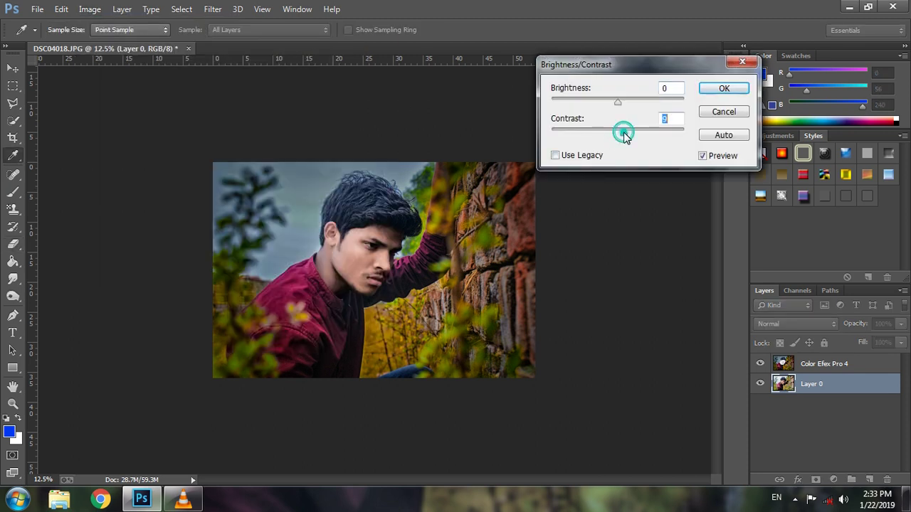
{"action": "left_click", "coordinate": [724, 89]}
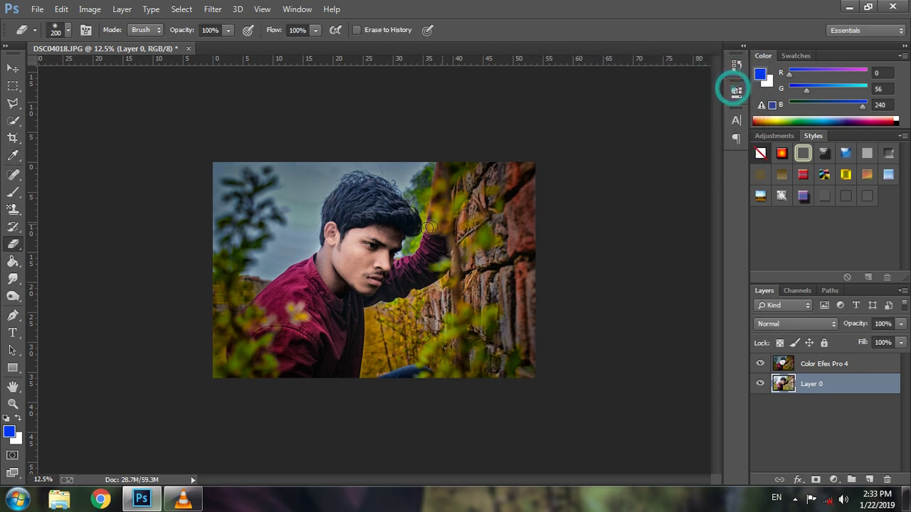
{"action": "left_click", "coordinate": [421, 228]}
{"action": "left_click", "coordinate": [422, 228], "text": "alt"}
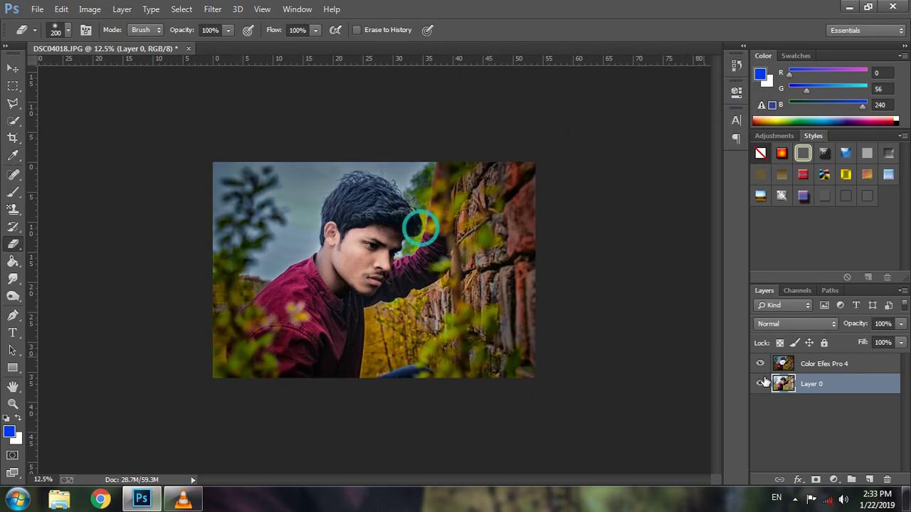
Merge the two selected layers into a single layer.
{"action": "left_click", "coordinate": [824, 367], "text": "ctrl"}
{"action": "right_click", "coordinate": [823, 366]}
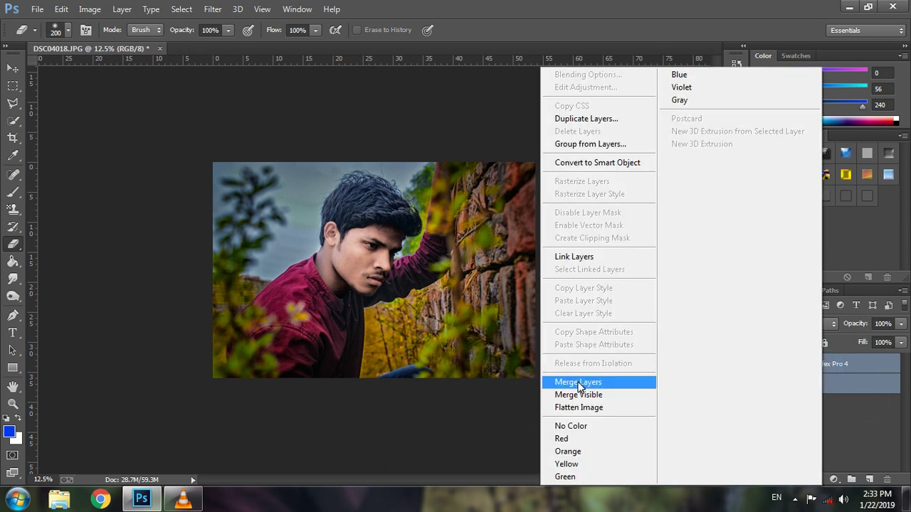
{"action": "left_click", "coordinate": [578, 382]}
{"action": "left_click", "coordinate": [418, 263], "text": "alt"}
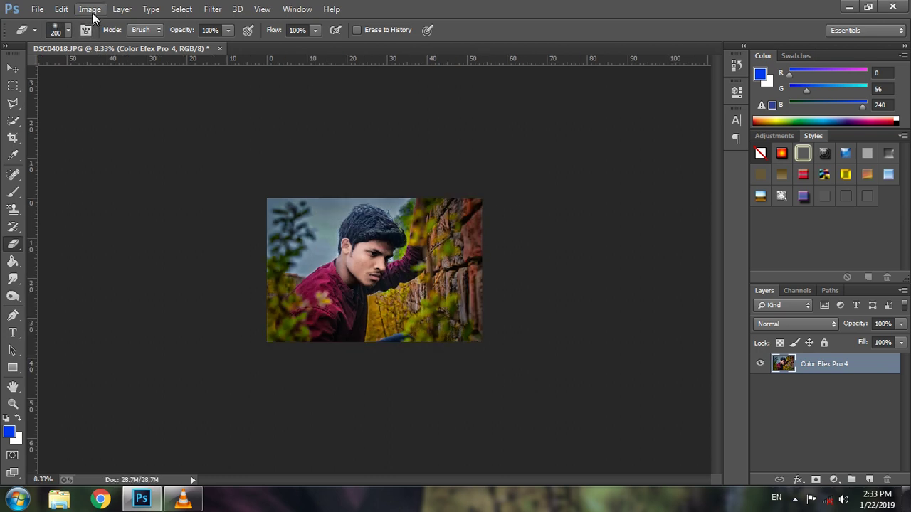
In Color Lookup, try Orange and Blue, then Orange and Teal 3D LUTs, toggling dithering.
{"action": "left_click", "coordinate": [90, 9]}
{"action": "left_click", "coordinate": [107, 42]}
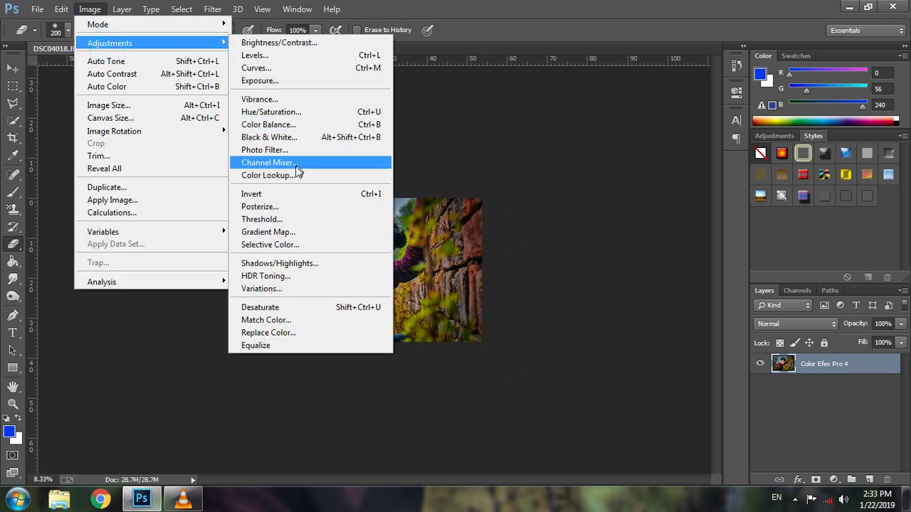
{"action": "left_click", "coordinate": [296, 176]}
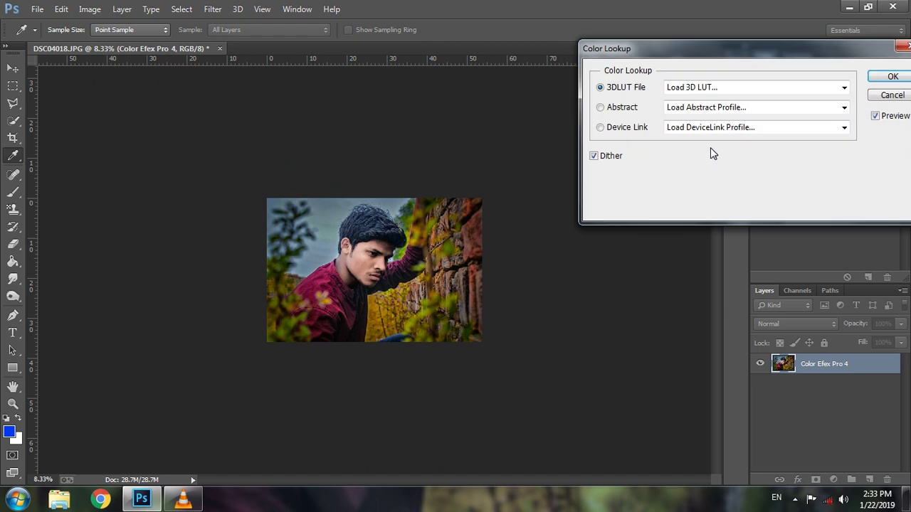
{"action": "left_click", "coordinate": [713, 89]}
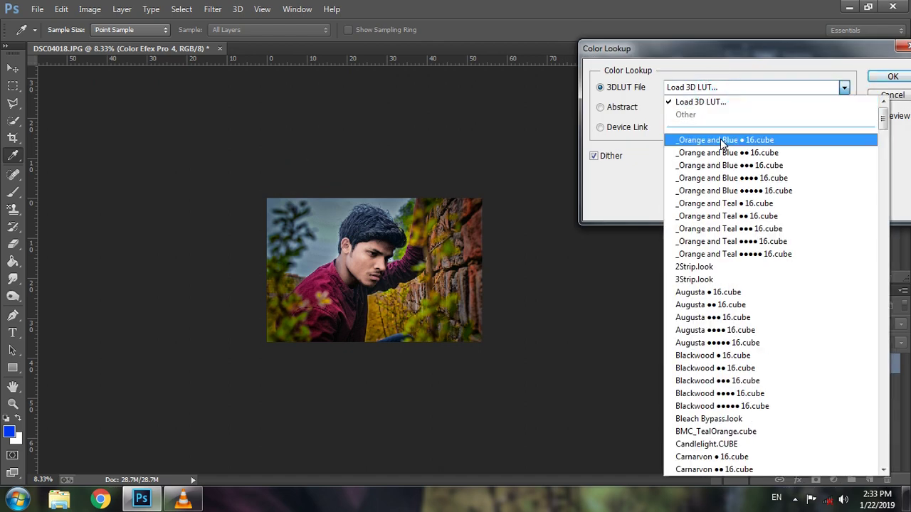
{"action": "left_click", "coordinate": [720, 140]}
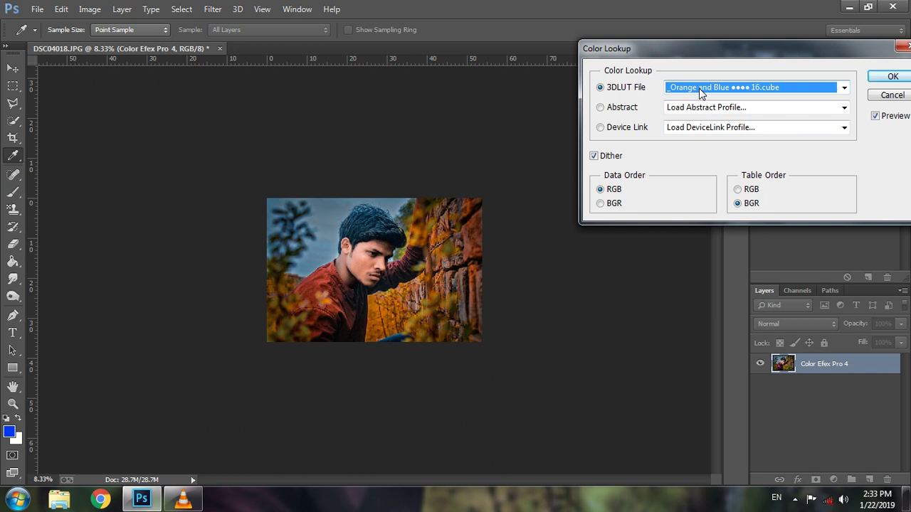
{"action": "key", "text": "Down"}
{"action": "key", "text": "Down"}
{"action": "key", "text": "Down"}
{"action": "key", "text": "Down"}
{"action": "key", "text": "Down"}
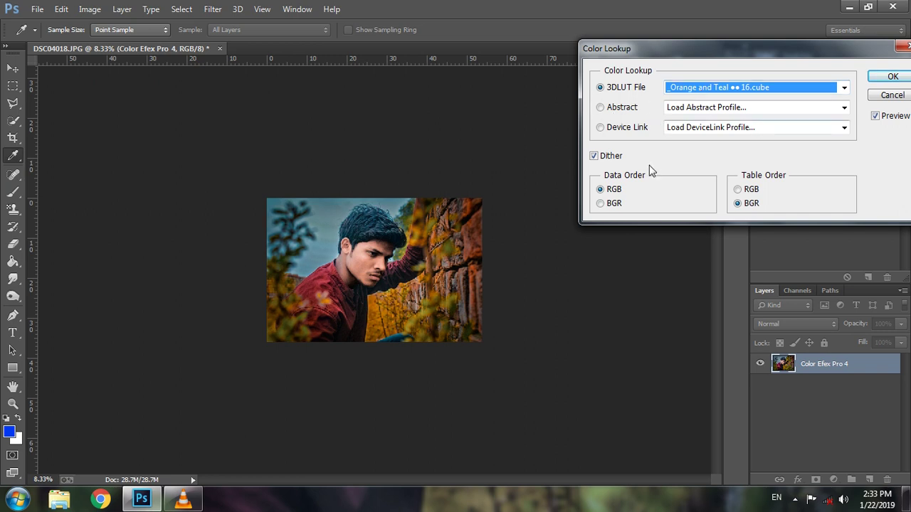
{"action": "left_click", "coordinate": [605, 156]}
{"action": "left_click", "coordinate": [606, 156]}
Compare graded and original colours, then try the Augusta LUT variants.
{"action": "left_click", "coordinate": [876, 117]}
{"action": "left_click", "coordinate": [877, 118]}
{"action": "left_click", "coordinate": [877, 118]}
{"action": "left_click", "coordinate": [877, 117]}
{"action": "left_click", "coordinate": [877, 118]}
{"action": "left_click", "coordinate": [789, 87]}
{"action": "left_click", "coordinate": [733, 165]}
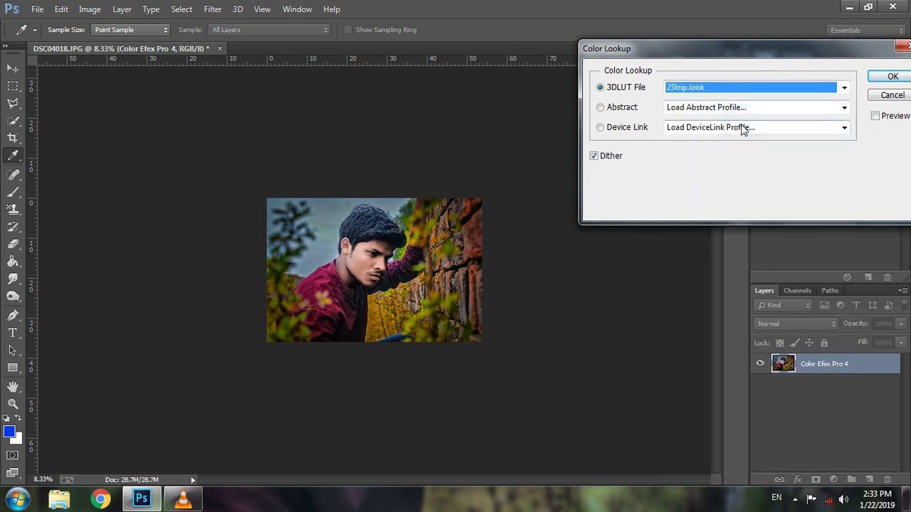
{"action": "key", "text": "Down"}
{"action": "key", "text": "Down"}
{"action": "key", "text": "Down"}
Step through Orange and Teal variants and apply the 3Strip.look LUT.
{"action": "key", "text": "Down"}
{"action": "key", "text": "Down"}
{"action": "left_click", "coordinate": [895, 116]}
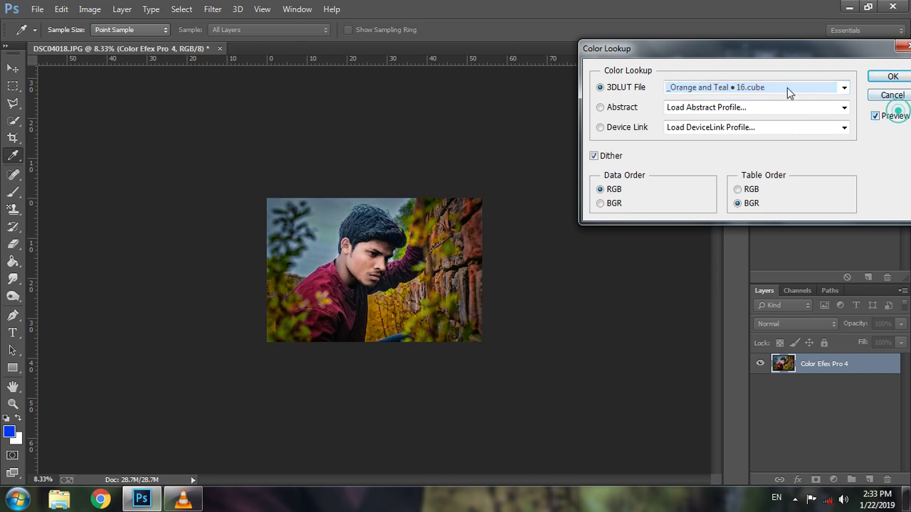
{"action": "left_click", "coordinate": [774, 91]}
{"action": "left_click", "coordinate": [756, 91]}
{"action": "key", "text": "Down"}
{"action": "key", "text": "Down"}
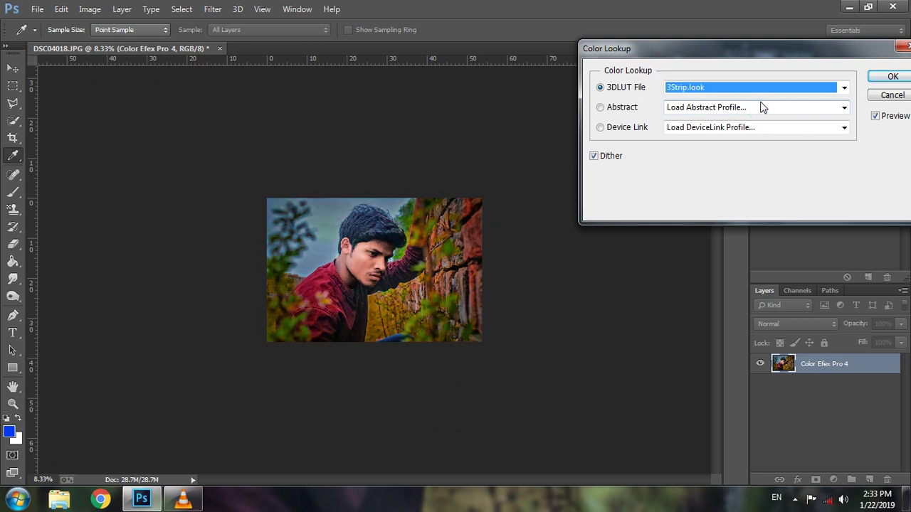
{"action": "key", "text": "Up"}
{"action": "key", "text": "Up"}
{"action": "key", "text": "Down"}
{"action": "key", "text": "Down"}
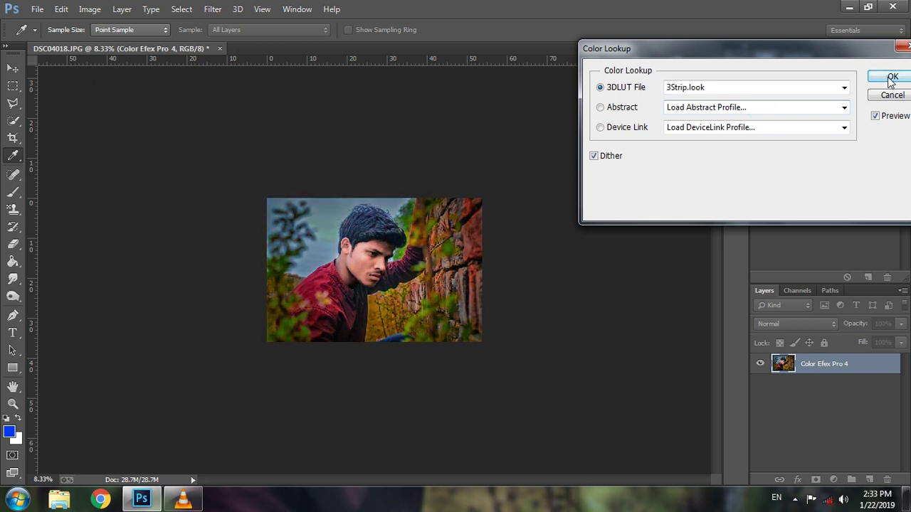
{"action": "left_click", "coordinate": [890, 77]}
{"action": "key", "text": "e"}
{"action": "scroll", "coordinate": [378, 247], "scroll_direction": "up", "scroll_amount": 2}
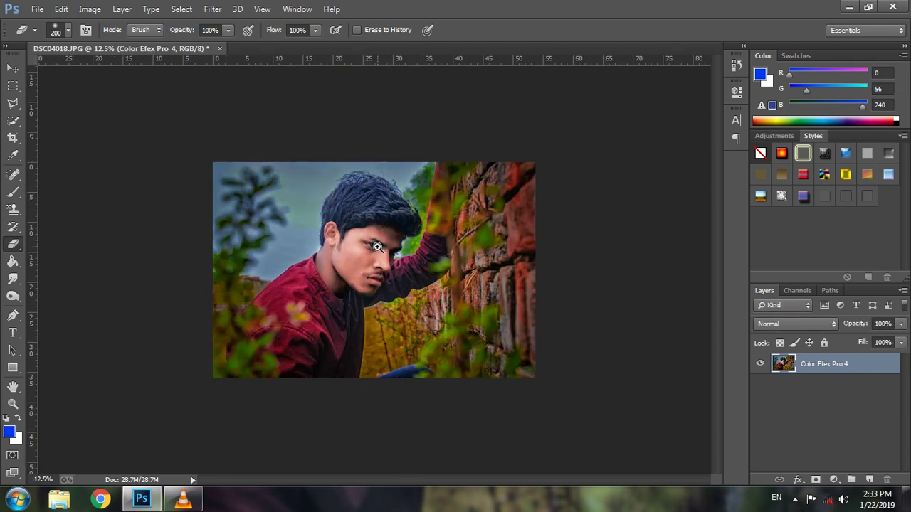
{"action": "scroll", "coordinate": [378, 247], "scroll_direction": "up", "scroll_amount": 1}
{"action": "scroll", "coordinate": [378, 247], "scroll_direction": "down", "scroll_amount": 1}
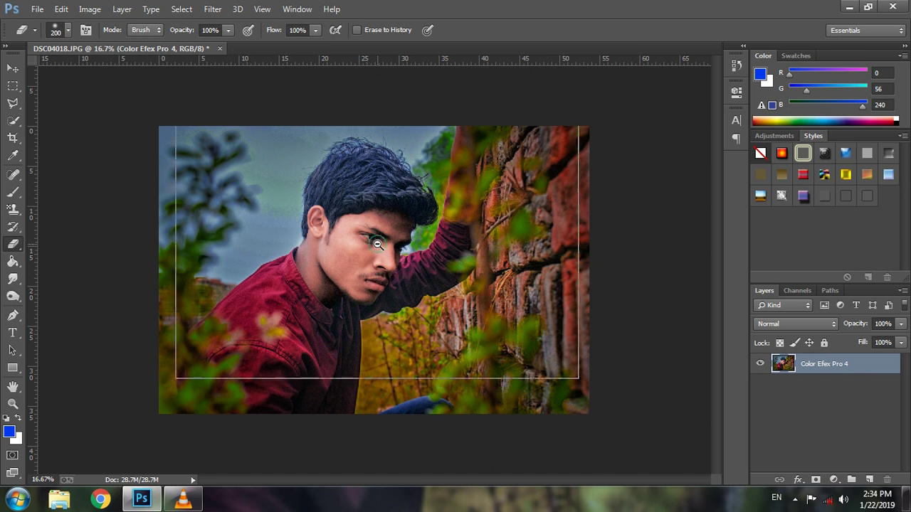
{"action": "scroll", "coordinate": [378, 245], "scroll_direction": "down", "scroll_amount": 1}
{"action": "scroll", "coordinate": [383, 232], "scroll_direction": "down", "scroll_amount": 1}
{"action": "scroll", "coordinate": [412, 231], "scroll_direction": "up", "scroll_amount": 1}
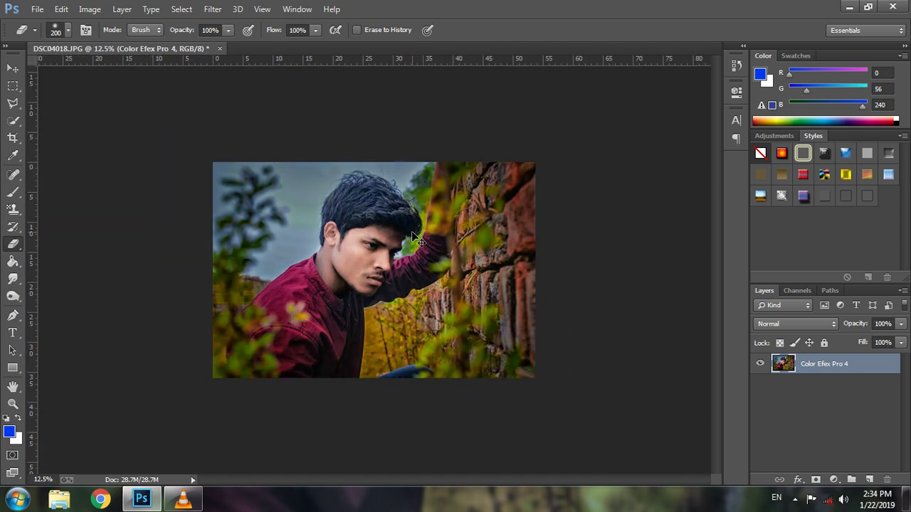
{"action": "scroll", "coordinate": [412, 233], "scroll_direction": "up", "scroll_amount": 1}
{"action": "scroll", "coordinate": [412, 232], "scroll_direction": "down", "scroll_amount": 1}
{"action": "scroll", "coordinate": [412, 232], "scroll_direction": "up", "scroll_amount": 1}
{"action": "scroll", "coordinate": [411, 230], "scroll_direction": "down", "scroll_amount": 1}
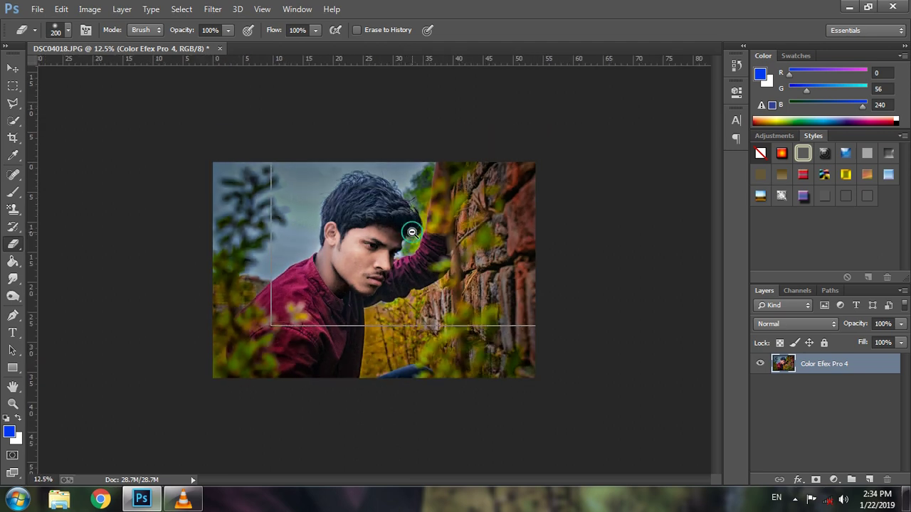
{"action": "scroll", "coordinate": [411, 232], "scroll_direction": "down", "scroll_amount": 1}
{"action": "scroll", "coordinate": [457, 252], "scroll_direction": "up", "scroll_amount": 1}
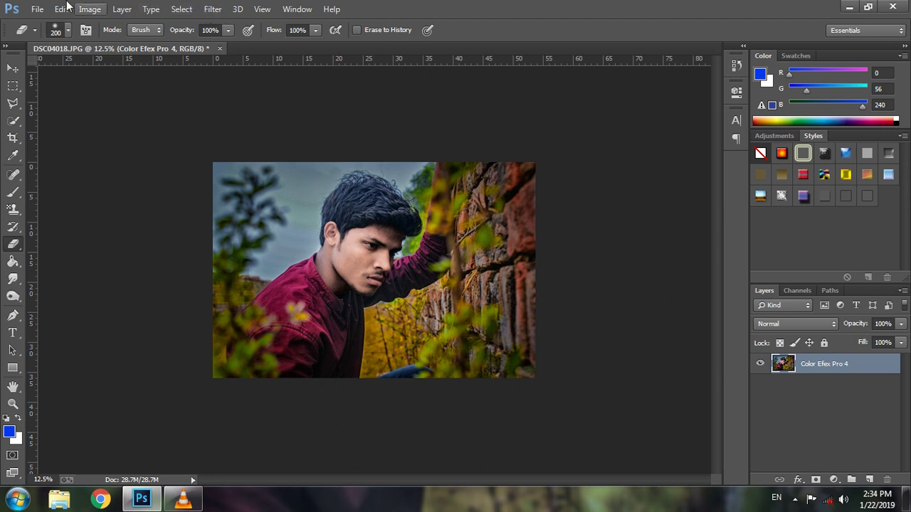
Increase saturation to +12 with Hue/Saturation.
{"action": "left_click", "coordinate": [88, 9]}
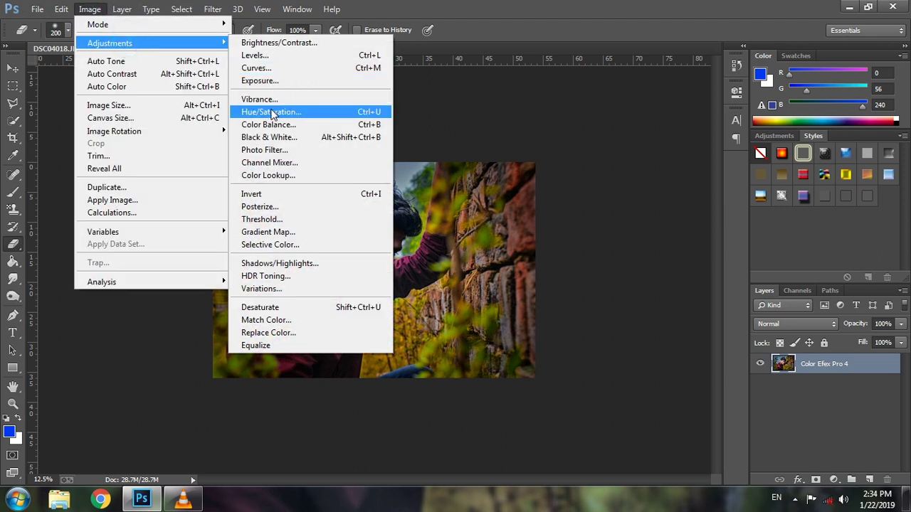
{"action": "mouse_move", "coordinate": [110, 43]}
{"action": "left_click", "coordinate": [305, 110]}
{"action": "left_click_drag", "start_coordinate": [688, 178], "coordinate": [694, 174]}
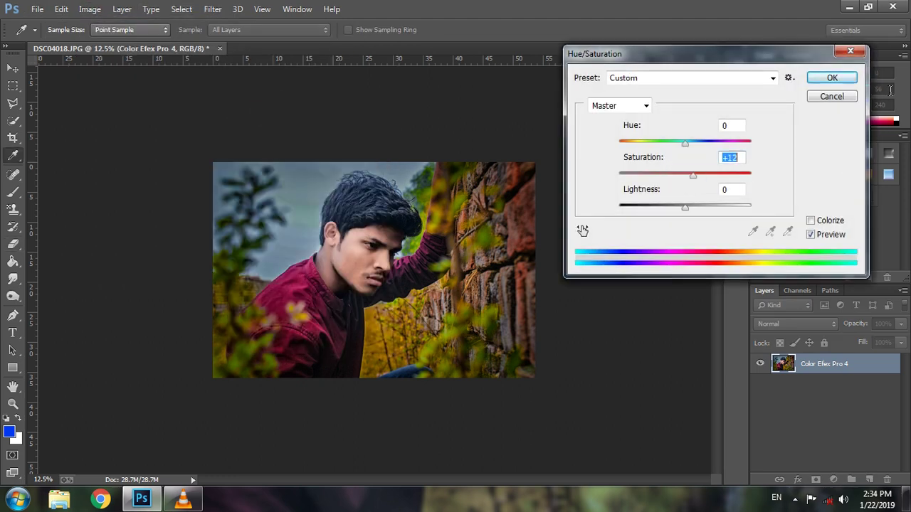
{"action": "key", "text": "Return"}
{"action": "key", "text": "e"}
Raise brightness to about 18 with Brightness/Contrast and review the result.
{"action": "left_click", "coordinate": [90, 10]}
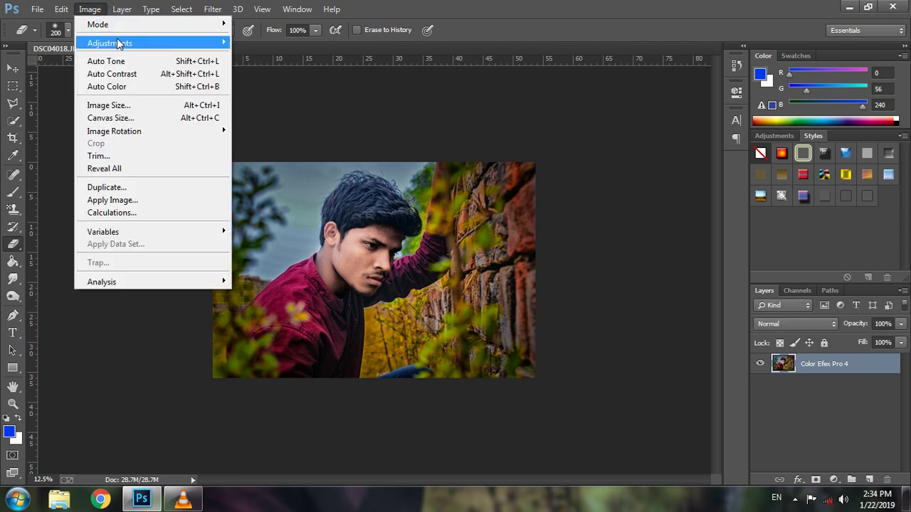
{"action": "left_click", "coordinate": [269, 42]}
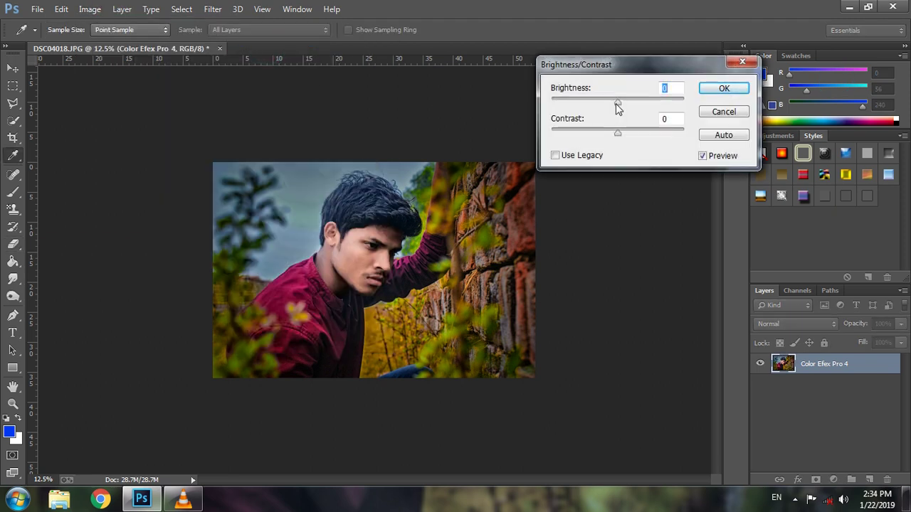
{"action": "left_click_drag", "start_coordinate": [618, 107], "coordinate": [628, 107]}
{"action": "left_click", "coordinate": [719, 91]}
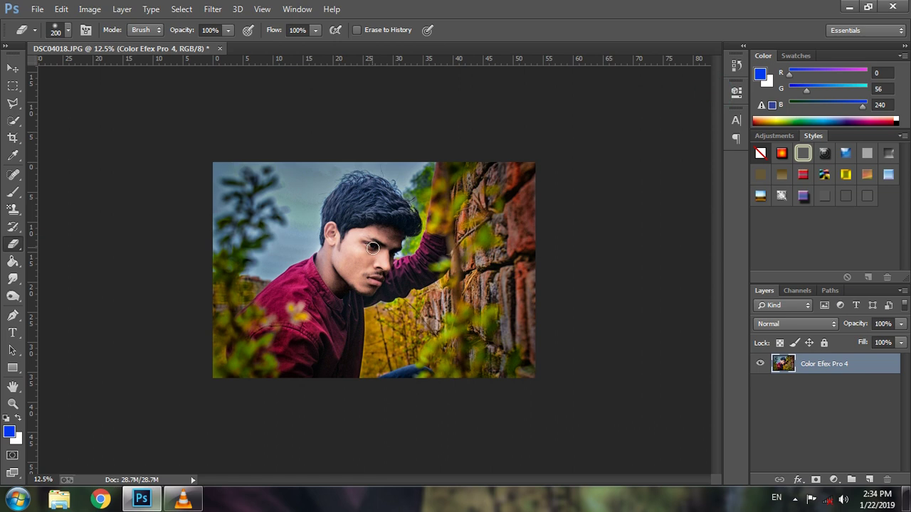
{"action": "scroll", "coordinate": [384, 238], "scroll_direction": "up", "scroll_amount": 1}
{"action": "scroll", "coordinate": [392, 236], "scroll_direction": "down", "scroll_amount": 1}
{"action": "scroll", "coordinate": [398, 234], "scroll_direction": "down", "scroll_amount": 1}
{"action": "scroll", "coordinate": [398, 235], "scroll_direction": "up", "scroll_amount": 1}
{"action": "scroll", "coordinate": [397, 235], "scroll_direction": "down", "scroll_amount": 1}
{"action": "scroll", "coordinate": [396, 235], "scroll_direction": "up", "scroll_amount": 1}
{"action": "scroll", "coordinate": [512, 330], "scroll_direction": "up", "scroll_amount": 1}
{"action": "scroll", "coordinate": [512, 327], "scroll_direction": "down", "scroll_amount": 1}
{"action": "scroll", "coordinate": [509, 313], "scroll_direction": "down", "scroll_amount": 1}
{"action": "scroll", "coordinate": [506, 313], "scroll_direction": "up", "scroll_amount": 1}
{"action": "scroll", "coordinate": [507, 299], "scroll_direction": "up", "scroll_amount": 1}
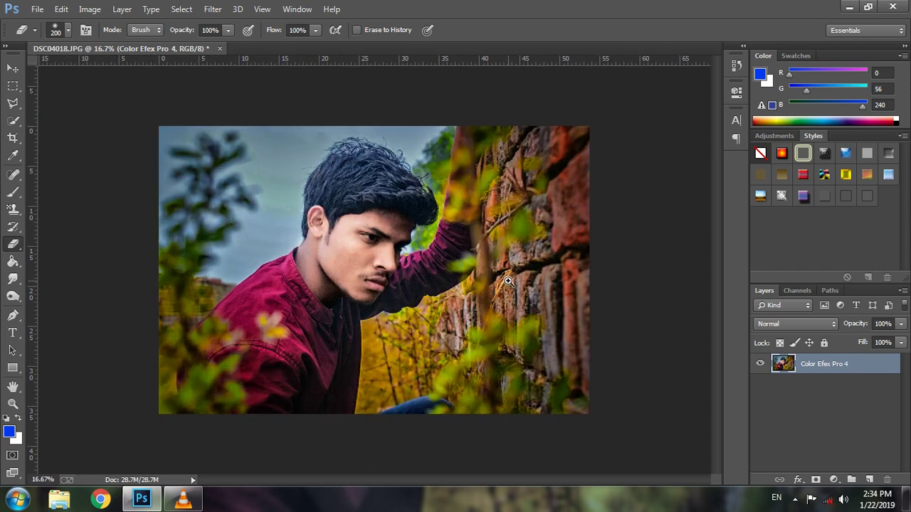
{"action": "scroll", "coordinate": [504, 263], "scroll_direction": "up", "scroll_amount": 1}
{"action": "scroll", "coordinate": [505, 249], "scroll_direction": "down", "scroll_amount": 1}
Open Oil Paint, preset to Stylization 4, Cleanliness 2.3, Scale 0.8, Bristle Detail 10.
{"action": "left_click", "coordinate": [183, 8]}
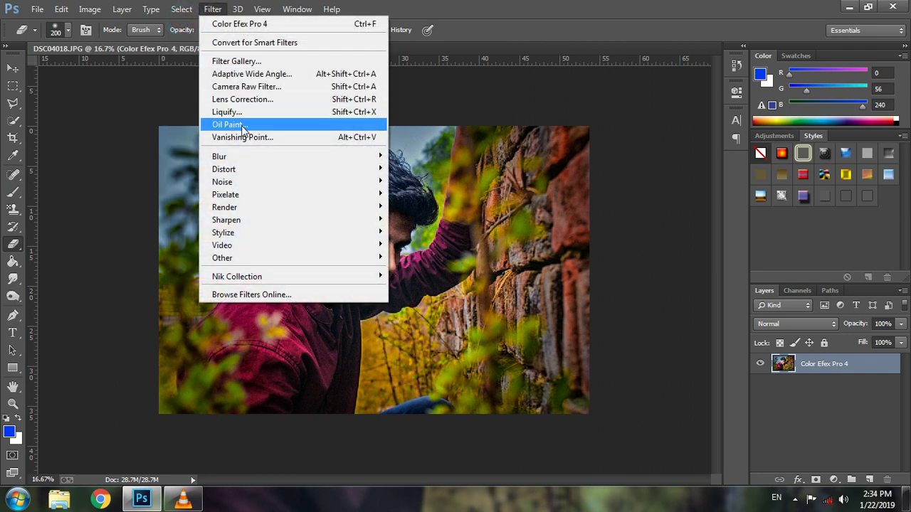
{"action": "left_click", "coordinate": [241, 125]}
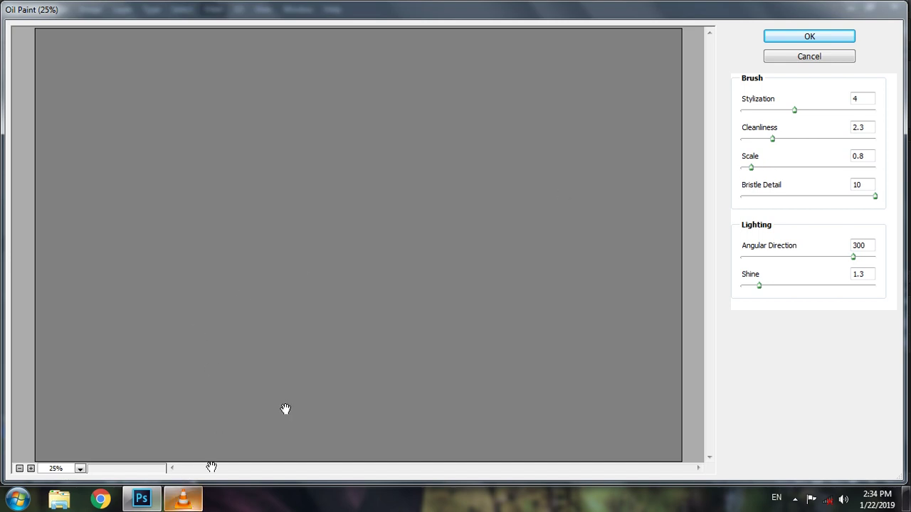
{"action": "left_click", "coordinate": [794, 500]}
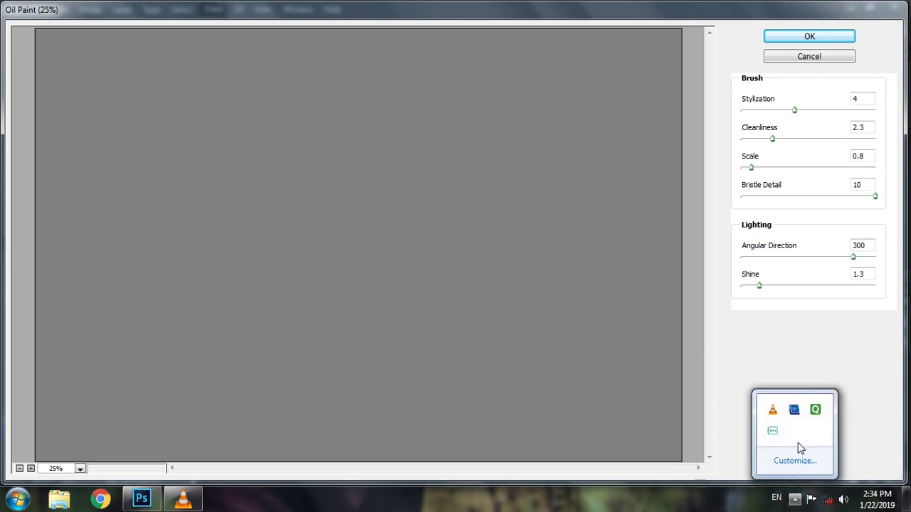